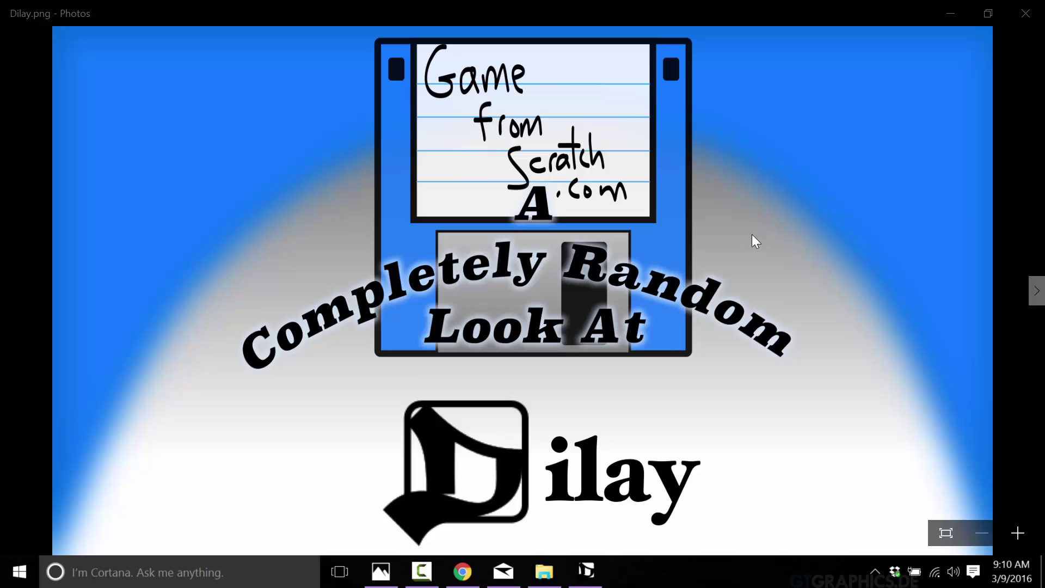
- Switch from the Dilay title image in Photos to the Dilay website in Chrome
click(462, 571)
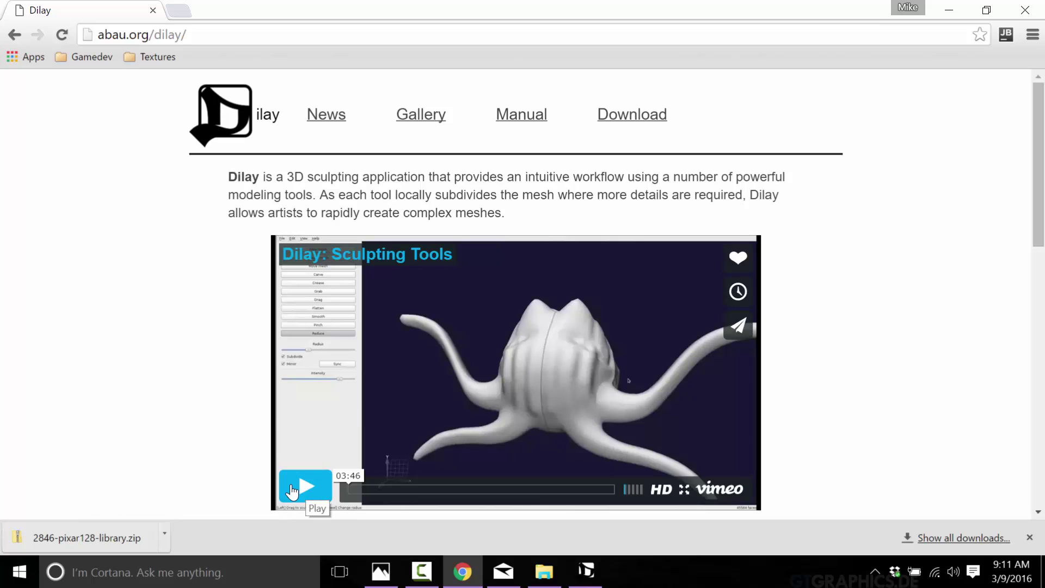
- Restore the Dilay window from the taskbar to show its default 1280-face sphere
mouse_move(582, 575)
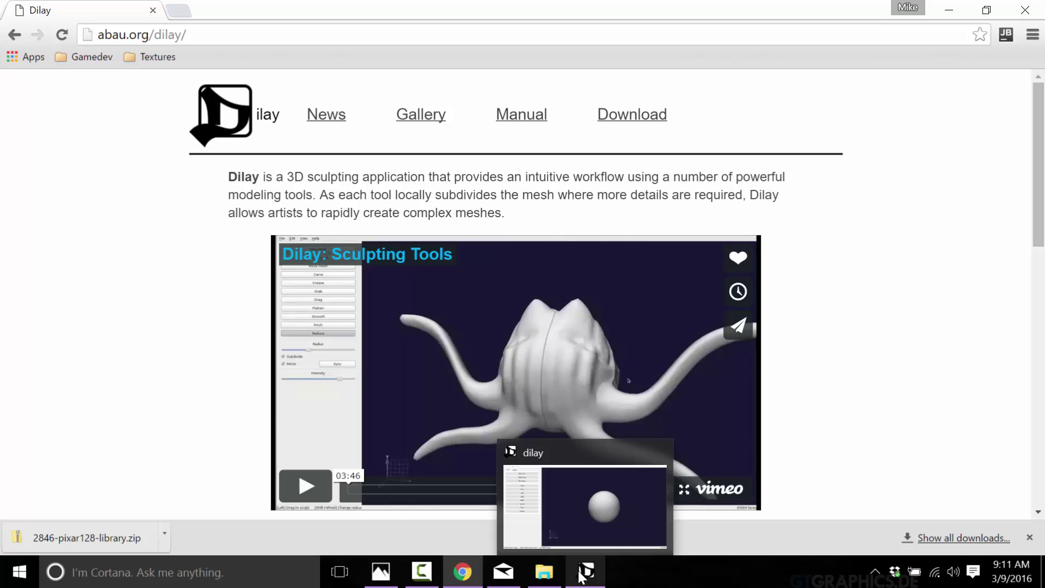
click(581, 576)
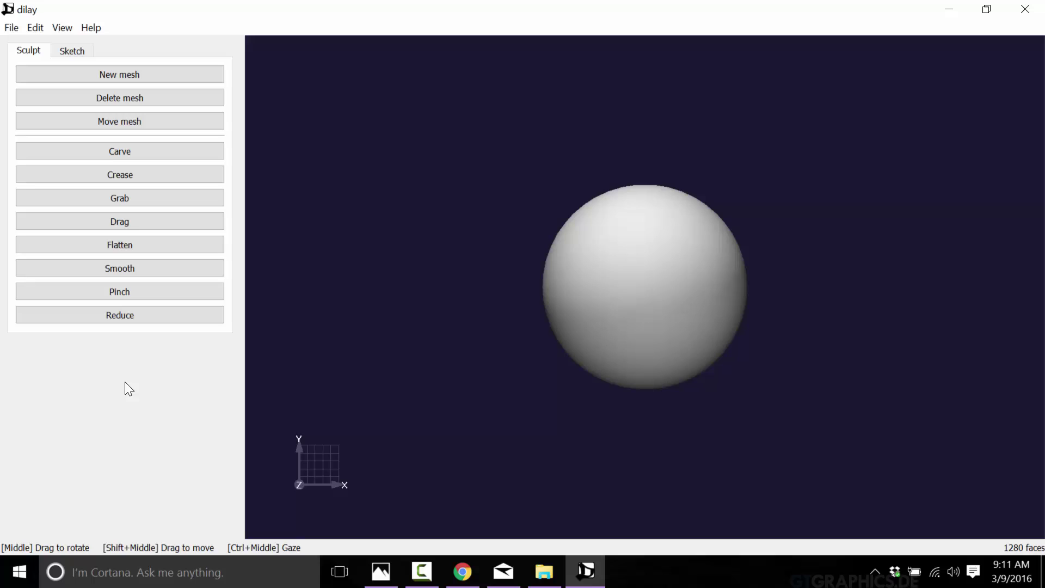
- Select the Carve brush, leaving Mirror sculpting switched on
click(126, 149)
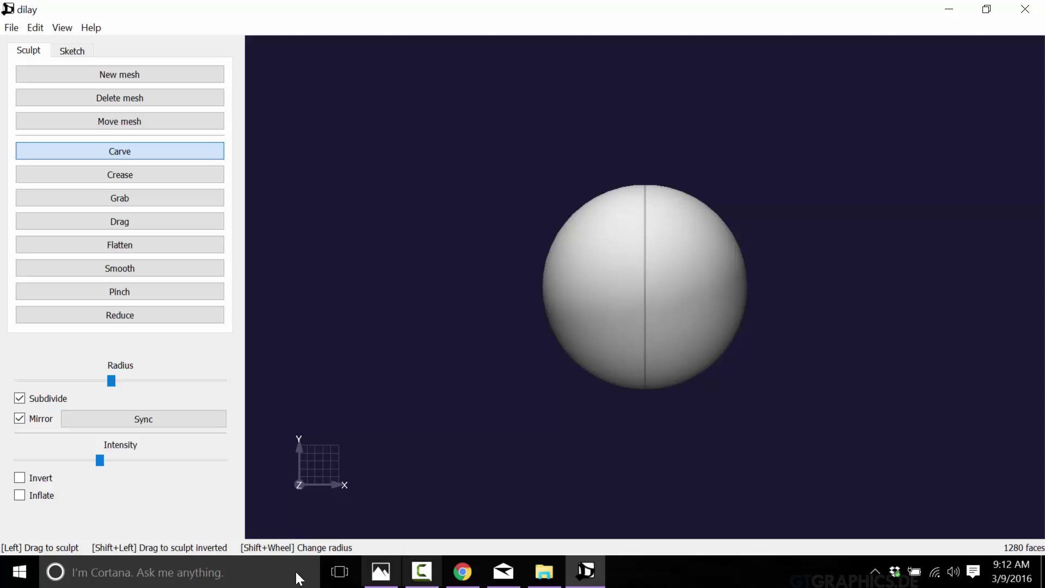
click(19, 418)
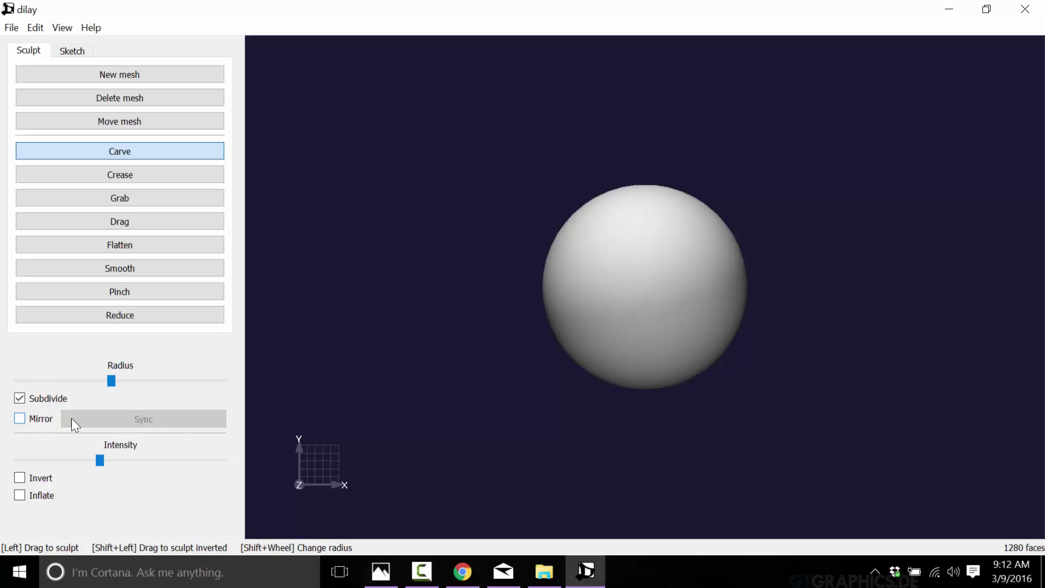
click(20, 421)
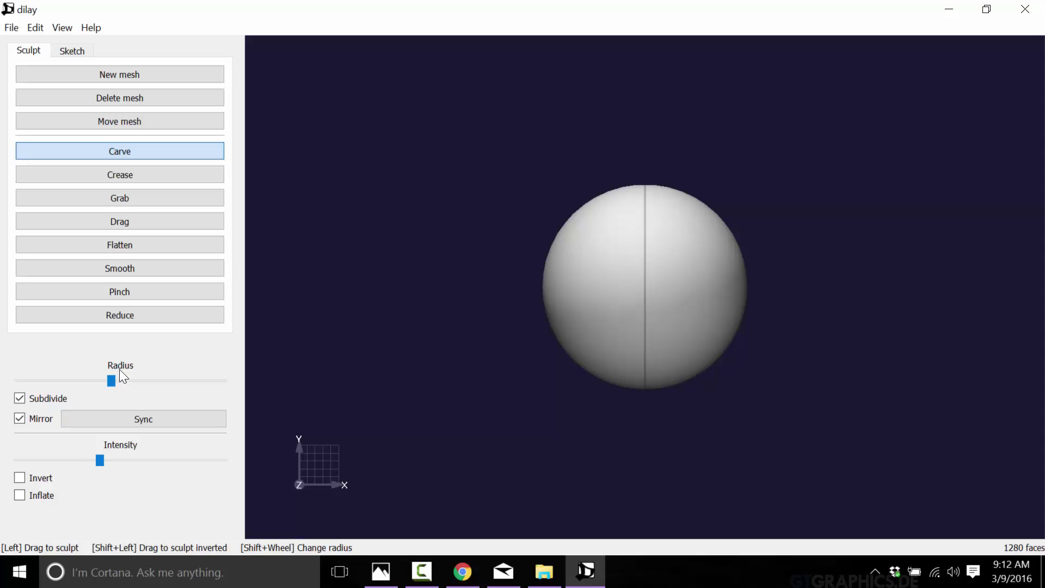
- Enlarge the Carve brush radius slightly, previewing its footprint on the sphere
shift+scroll(463, 378, up, 5)
shift+scroll(462, 378, down, 4)
shift+scroll(466, 379, up, 1)
shift+scroll(462, 377, up, 1)
shift+scroll(463, 378, down, 3)
shift+scroll(462, 378, up, 2)
shift+scroll(705, 282, up, 3)
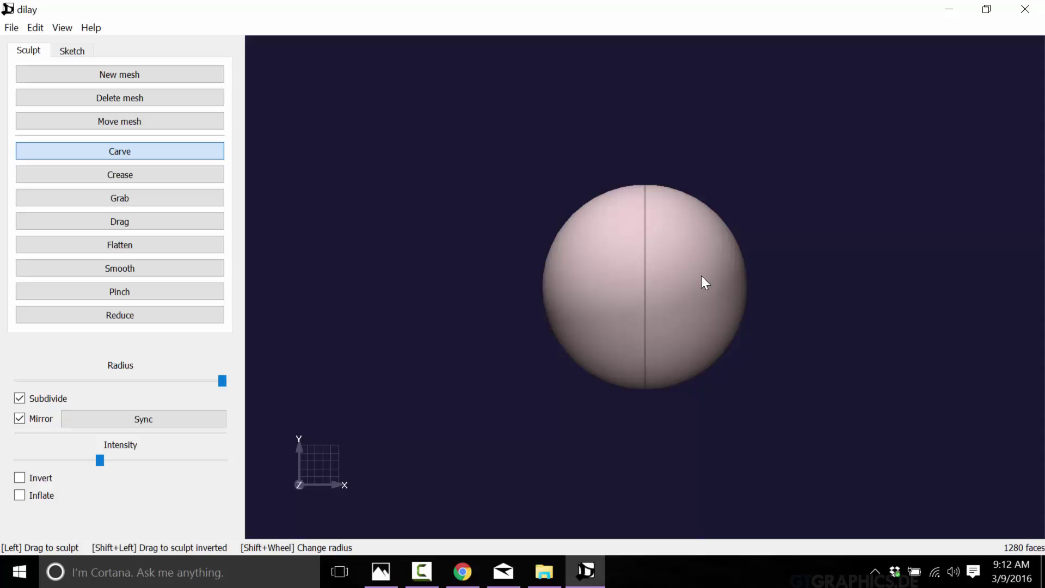
shift+scroll(705, 282, down, 5)
shift+scroll(705, 282, up, 1)
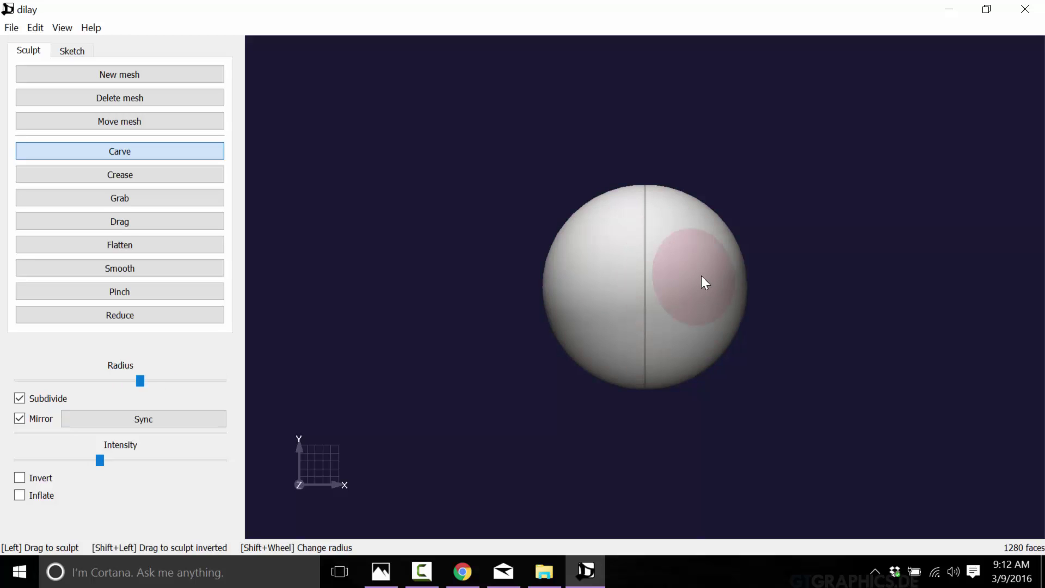
shift+scroll(704, 282, down, 1)
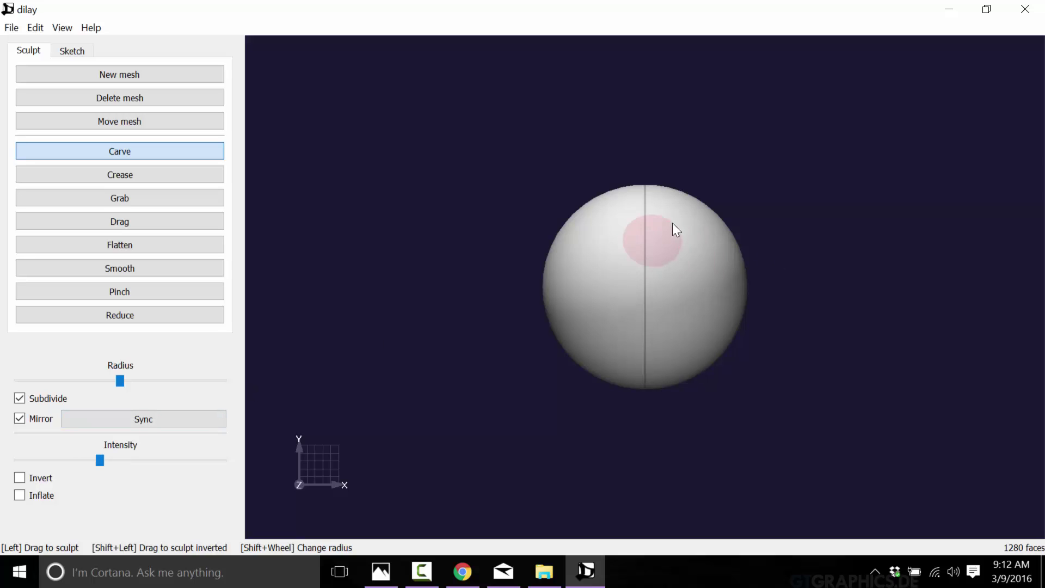
- Carve mirrored grooves across the upper, lower, middle and side of the sphere, reaching 4716 faces
mouse_move(658, 235)
mouse_down()
mouse_move(738, 234)
mouse_move(629, 228)
mouse_move(747, 244)
mouse_move(666, 226)
mouse_move(720, 246)
mouse_move(728, 347)
mouse_up()
mouse_move(619, 338)
mouse_down()
mouse_move(687, 346)
mouse_move(736, 321)
mouse_move(676, 327)
mouse_move(742, 325)
mouse_move(689, 320)
mouse_move(711, 314)
mouse_move(721, 255)
mouse_move(705, 231)
mouse_move(649, 226)
mouse_move(725, 237)
mouse_move(677, 241)
mouse_up()
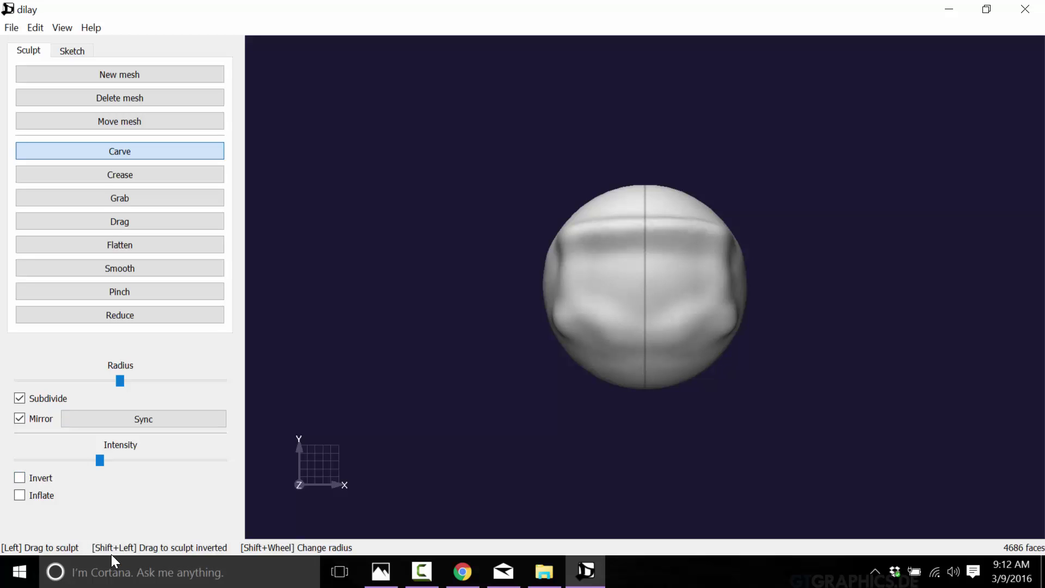
mouse_move(656, 284)
mouse_down()
mouse_move(620, 268)
mouse_move(689, 270)
mouse_move(603, 281)
mouse_move(655, 278)
mouse_move(622, 290)
mouse_move(663, 299)
mouse_move(631, 286)
mouse_move(665, 287)
mouse_up()
middle_drag(665, 287, 581, 296)
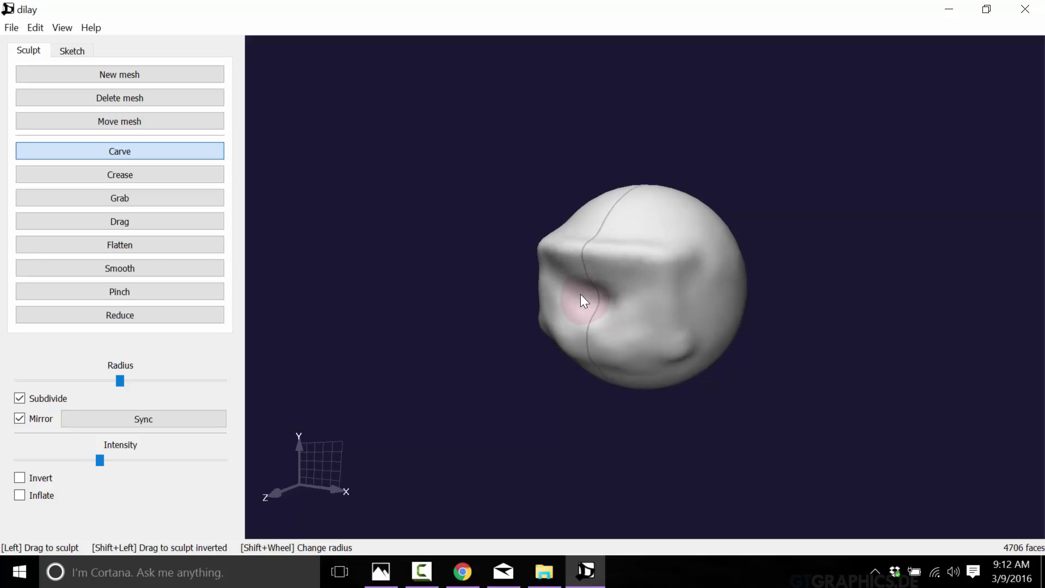
mouse_move(581, 296)
mouse_down()
mouse_move(631, 283)
mouse_move(598, 275)
mouse_move(643, 284)
mouse_move(650, 299)
mouse_move(590, 313)
mouse_up()
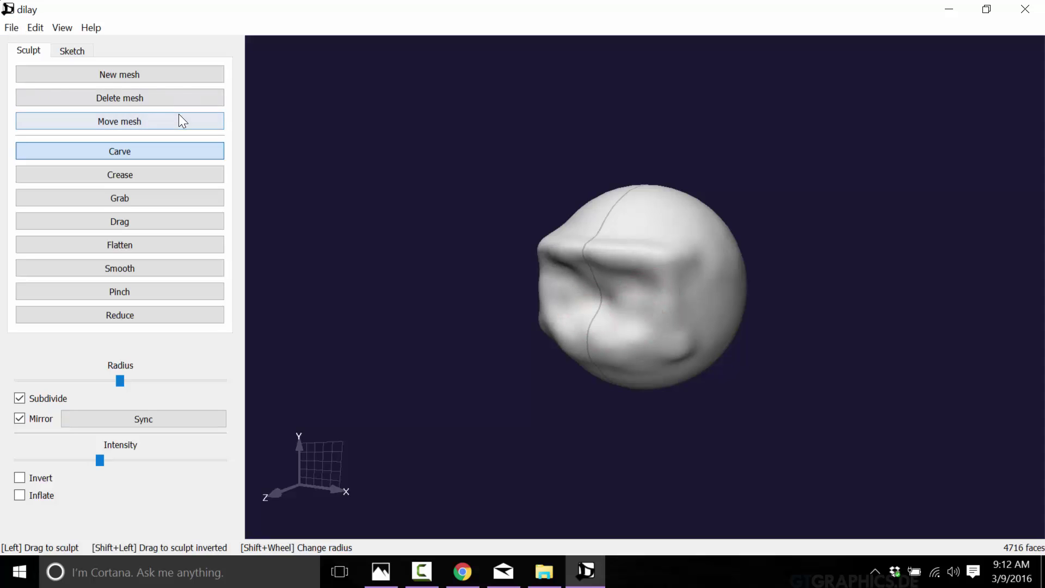
click(135, 171)
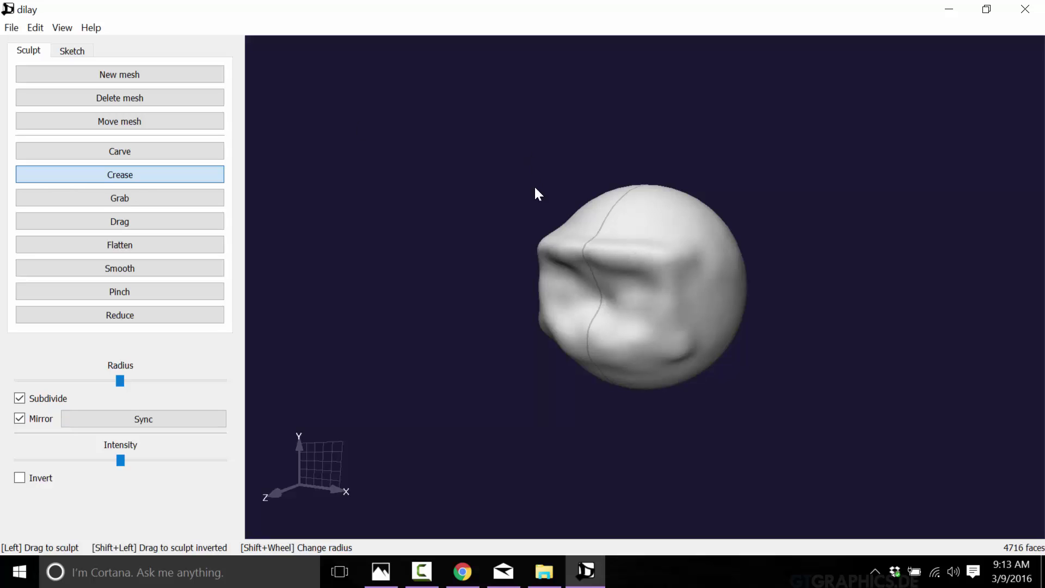
- Turn on the wireframe overlay with W and check the View menu's wireframe and shading toggles
key(w)
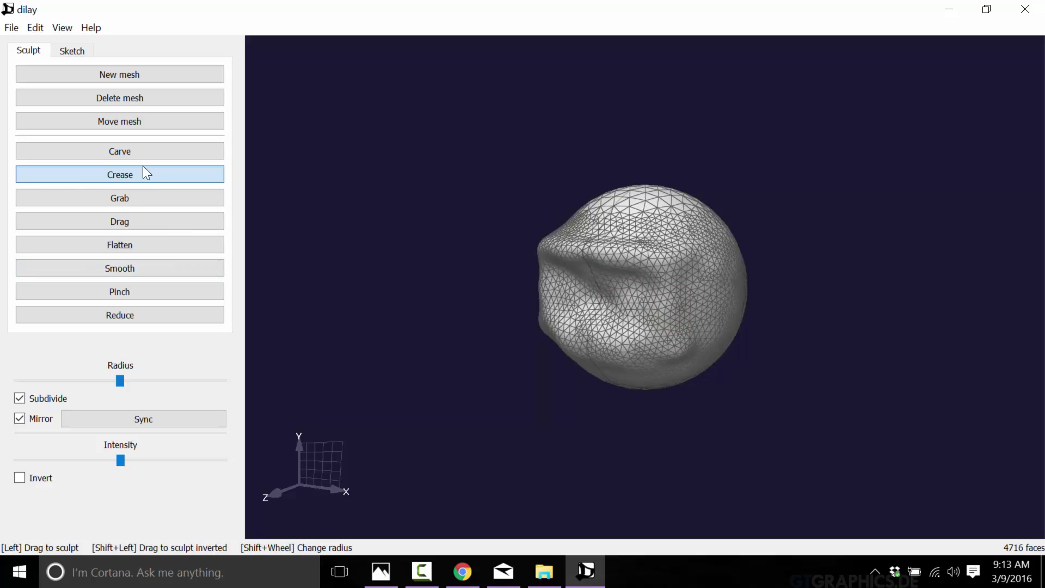
click(69, 33)
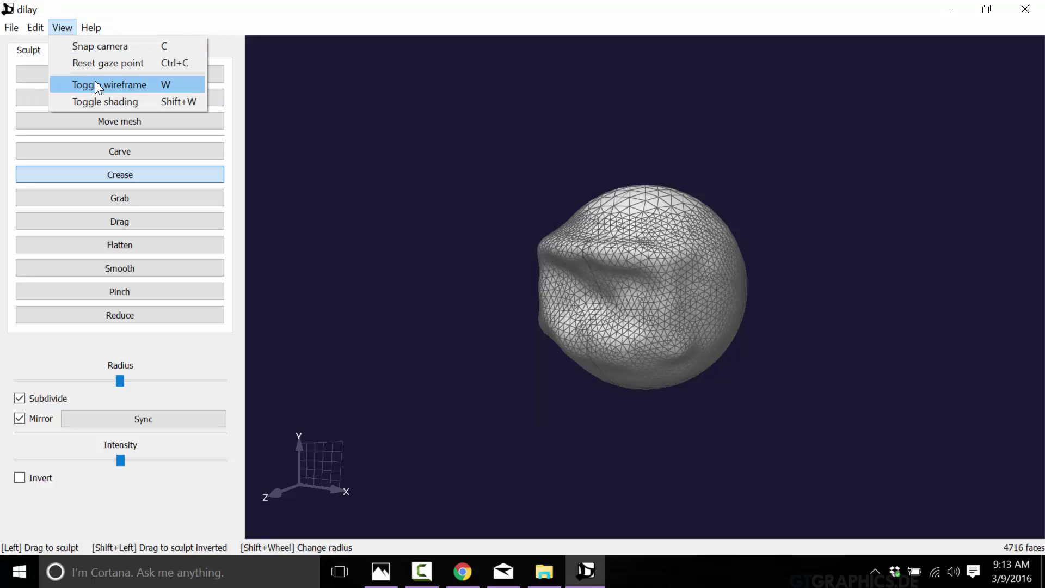
click(119, 103)
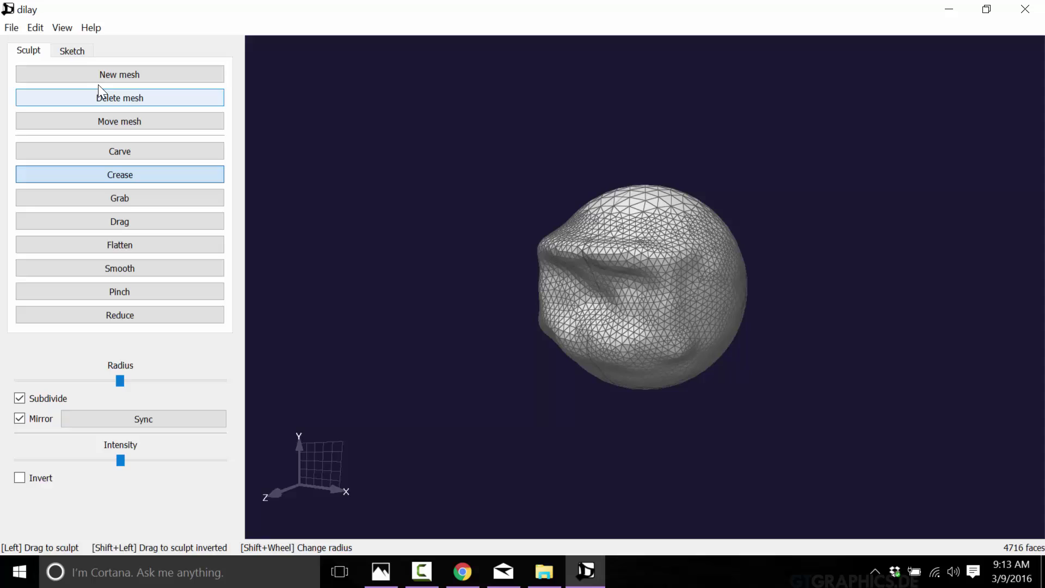
click(62, 32)
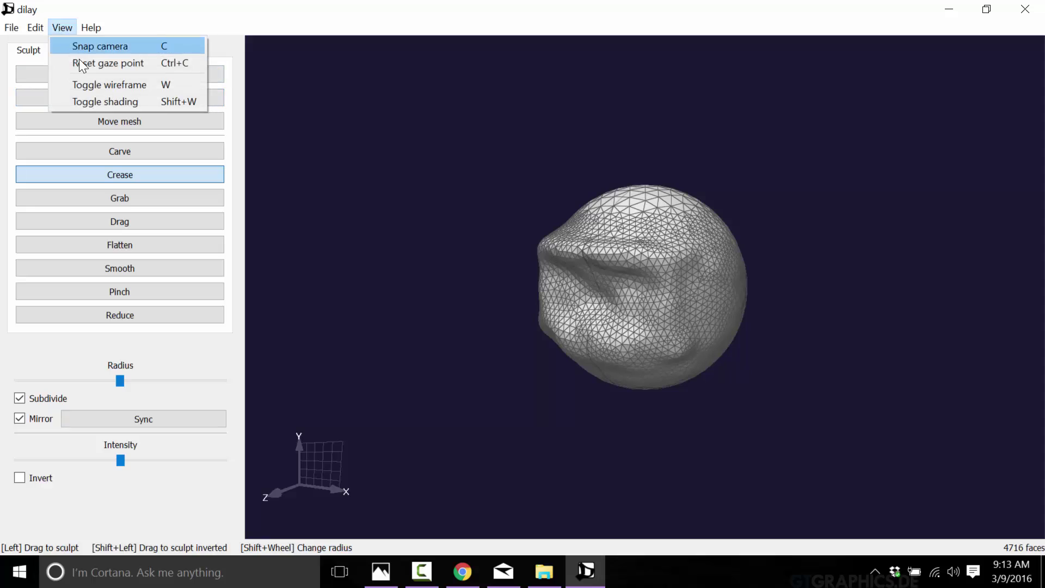
click(112, 99)
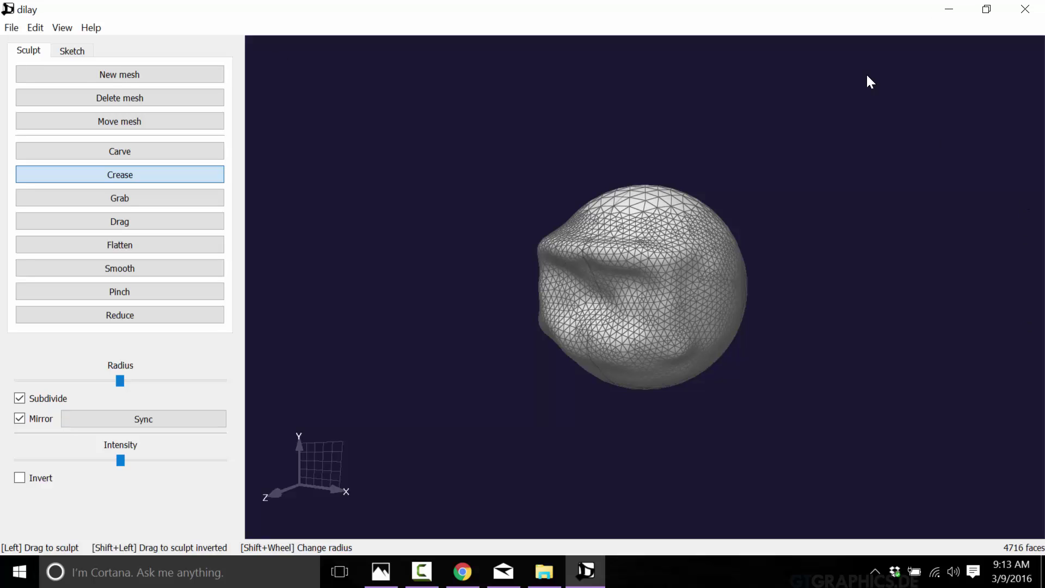
- Crease grooves into the upper and lower mesh, pull the upper surface, and carve the upper right
drag(645, 210, 715, 262)
mouse_move(706, 333)
mouse_down()
mouse_move(668, 358)
mouse_move(617, 367)
mouse_move(699, 319)
mouse_move(712, 260)
mouse_move(679, 225)
mouse_move(629, 224)
mouse_up()
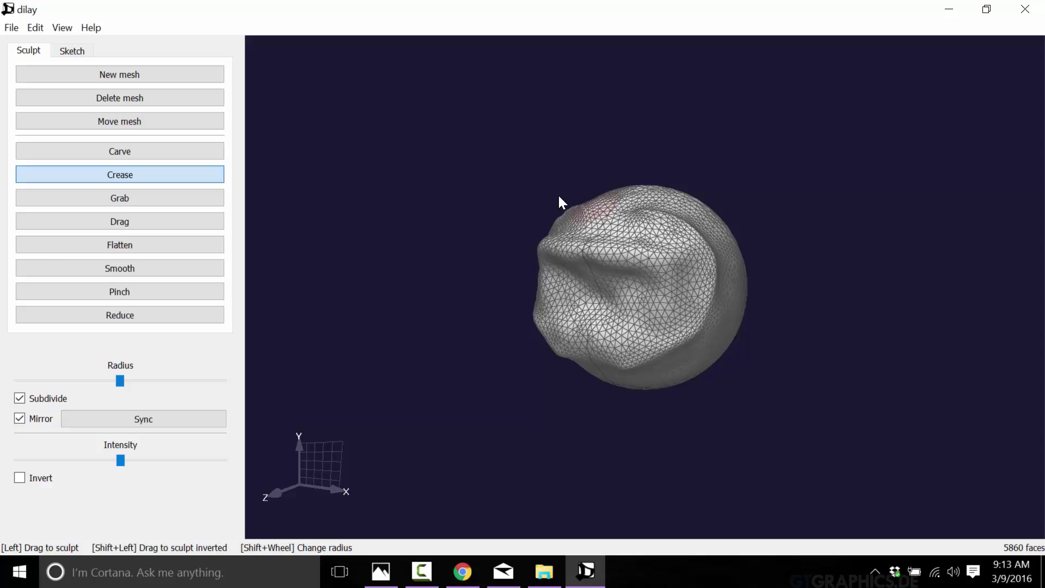
click(126, 198)
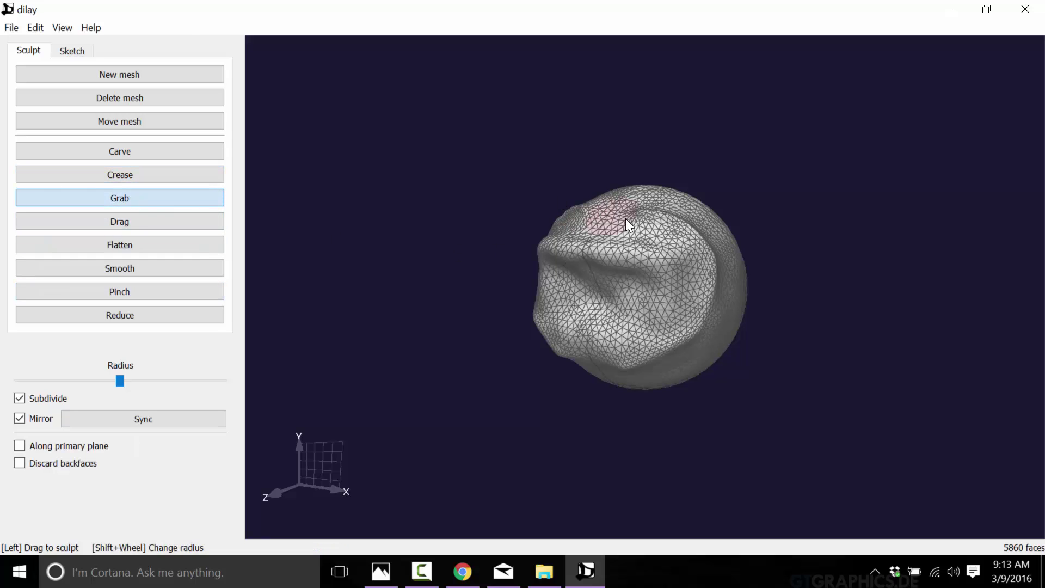
mouse_move(625, 218)
mouse_down()
mouse_move(604, 217)
mouse_move(620, 207)
mouse_move(602, 218)
mouse_up()
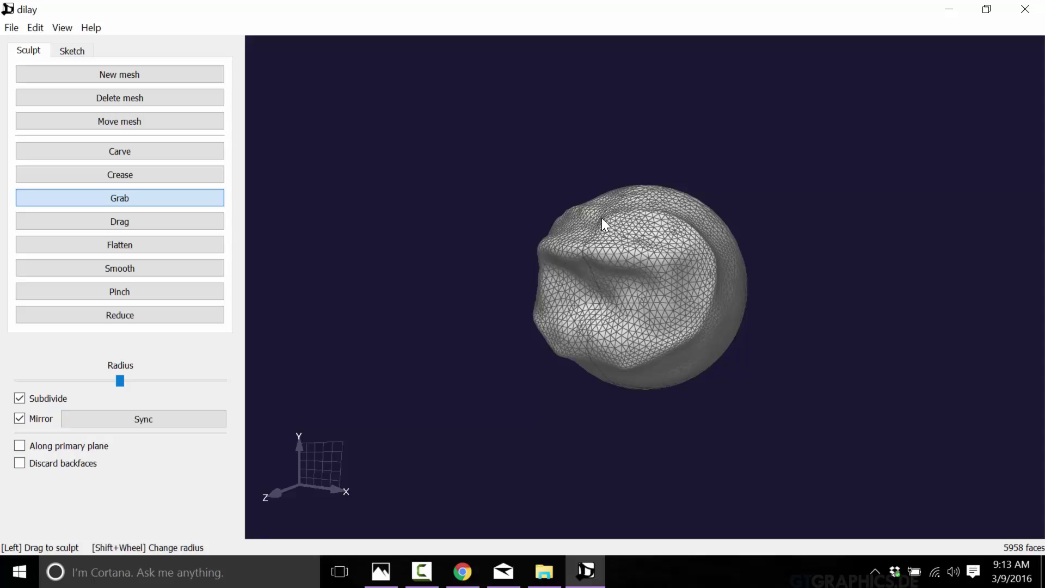
click(156, 152)
mouse_move(707, 223)
mouse_down()
mouse_move(716, 293)
mouse_move(689, 332)
mouse_move(631, 356)
mouse_move(649, 369)
mouse_move(654, 336)
mouse_move(702, 358)
mouse_move(699, 326)
mouse_move(718, 338)
mouse_move(722, 324)
mouse_move(707, 271)
mouse_move(730, 312)
mouse_move(729, 252)
mouse_move(741, 313)
mouse_up()
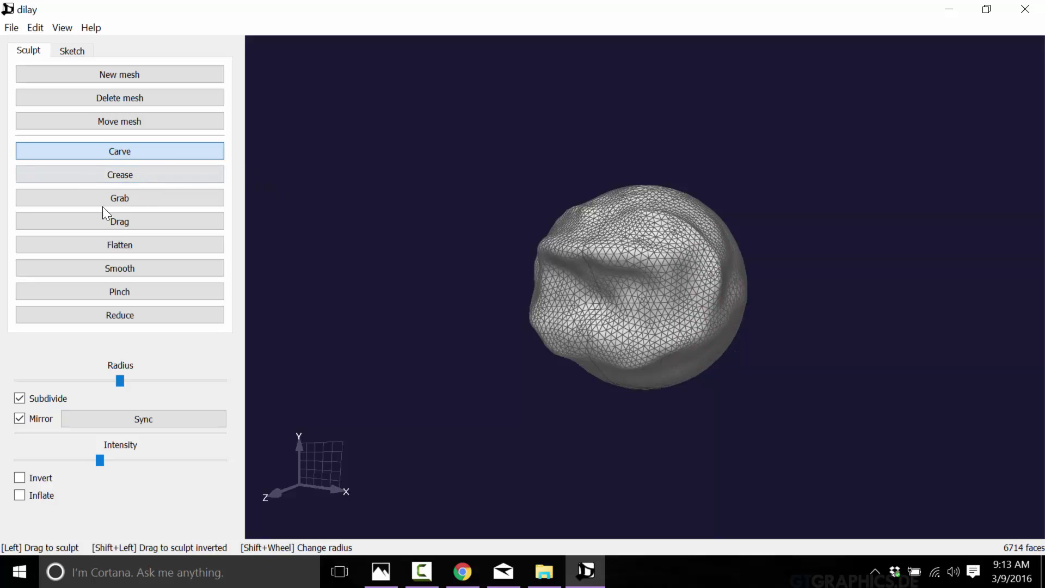
- Grab out bulges on the right edge and lower right, raising the mesh to 7356 faces
click(116, 197)
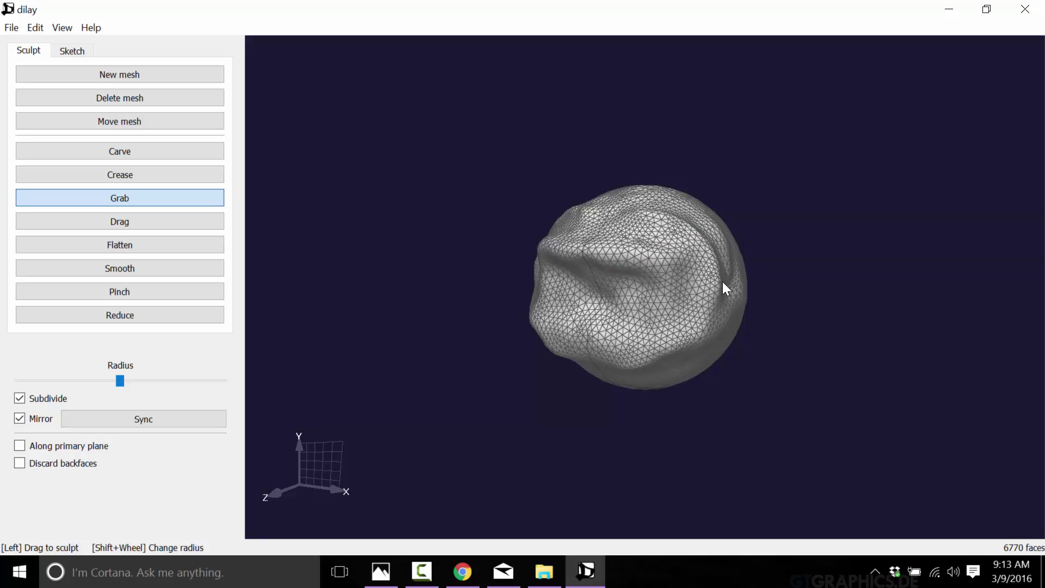
drag(746, 253, 744, 256)
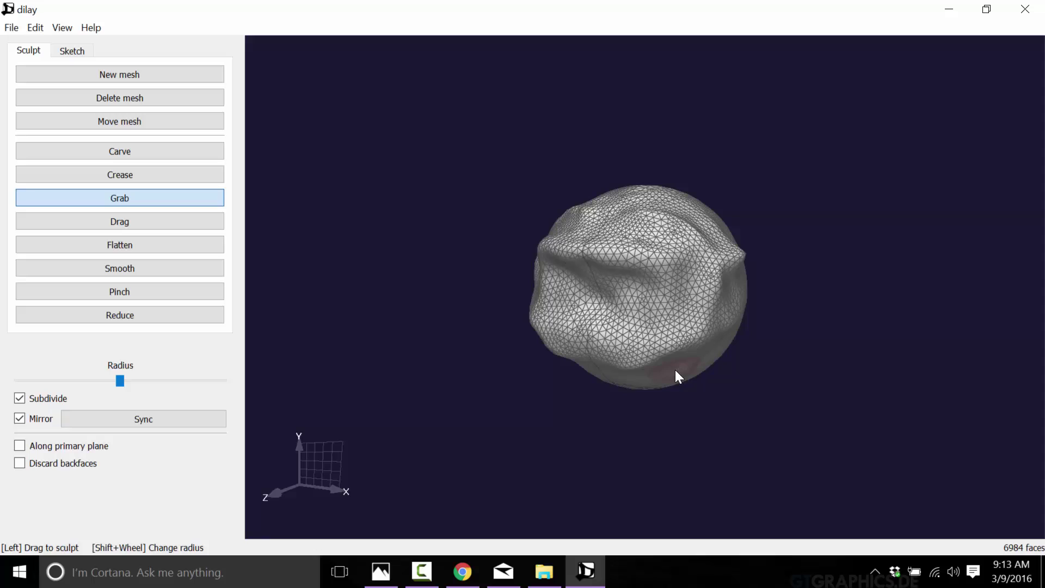
drag(671, 369, 704, 363)
mouse_move(630, 310)
mouse_down()
mouse_move(680, 308)
mouse_move(665, 303)
mouse_up()
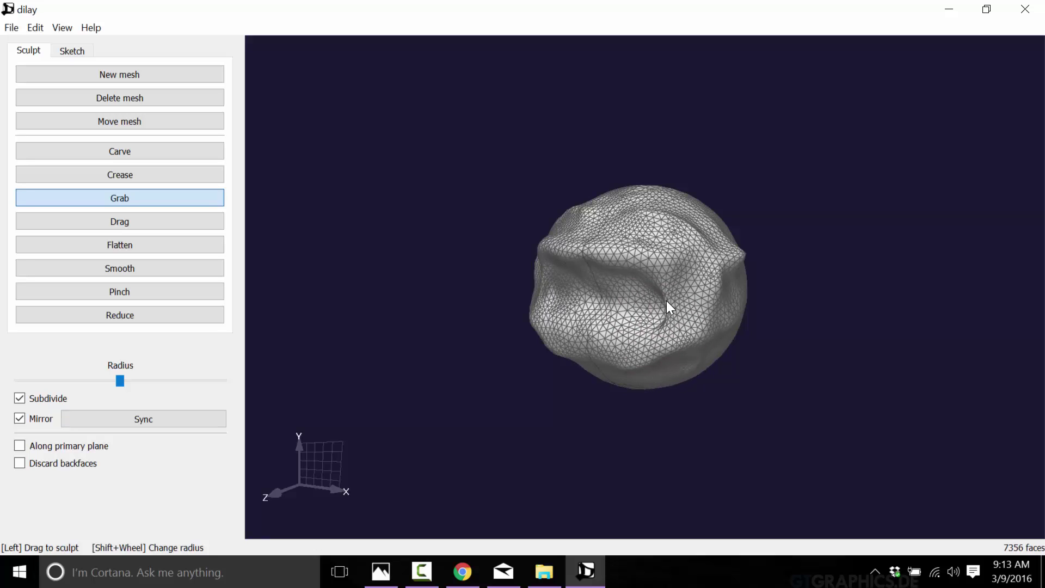
- Raise mirrored bumps on the upper mesh with Drag, then flatten its upper middle
click(125, 227)
mouse_move(712, 249)
mouse_down()
mouse_move(675, 226)
mouse_move(714, 227)
mouse_move(646, 202)
mouse_move(671, 192)
mouse_move(704, 205)
mouse_move(660, 217)
mouse_up()
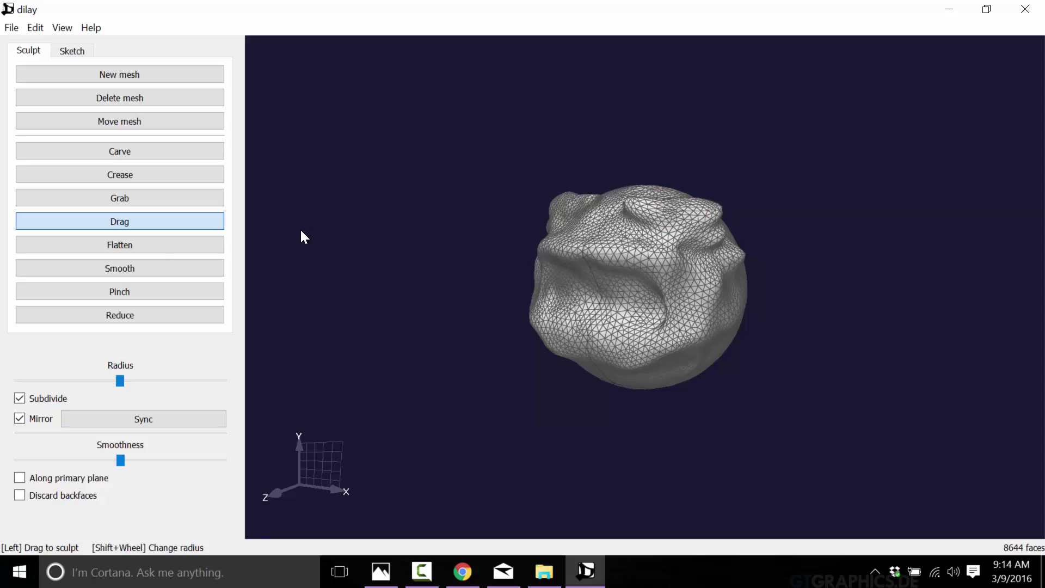
click(144, 244)
mouse_move(652, 258)
mouse_down()
mouse_move(595, 249)
mouse_move(659, 259)
mouse_move(603, 269)
mouse_move(612, 248)
mouse_move(656, 251)
mouse_move(611, 245)
mouse_move(652, 255)
mouse_move(630, 225)
mouse_move(655, 193)
mouse_move(631, 235)
mouse_move(639, 174)
mouse_move(585, 251)
mouse_move(602, 220)
mouse_move(629, 273)
mouse_move(670, 236)
mouse_move(635, 319)
mouse_move(662, 312)
mouse_move(643, 342)
mouse_move(576, 334)
mouse_up()
- Smooth a bump on the upper right and pinch the upper surface, reaching 9476 faces
click(128, 269)
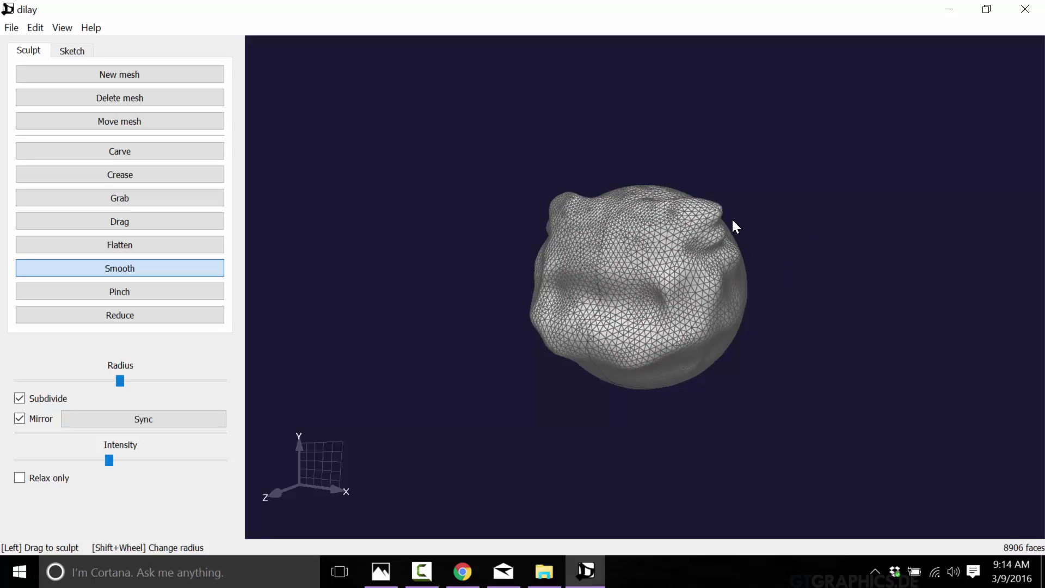
drag(705, 207, 686, 195)
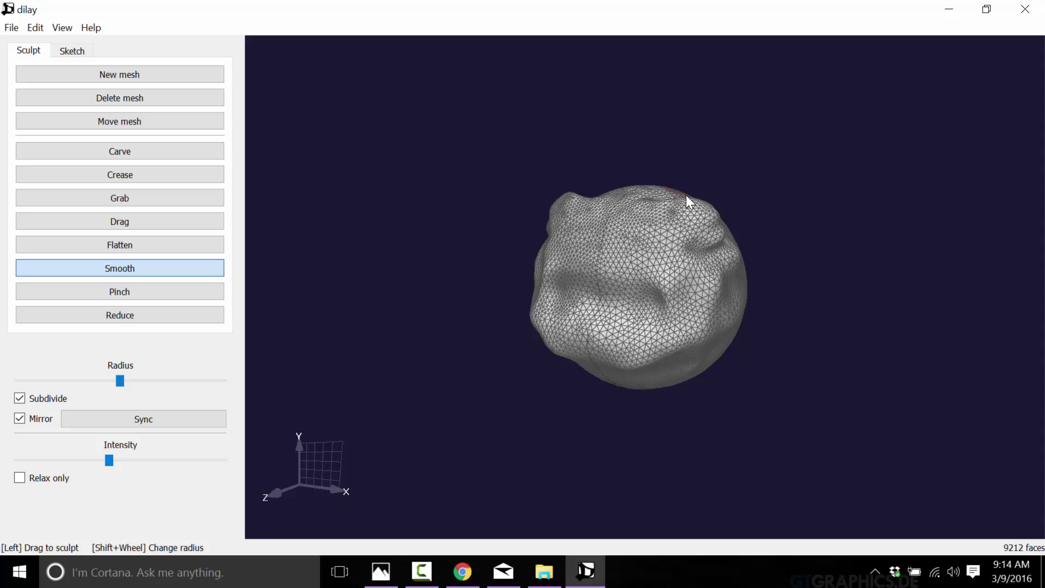
click(118, 292)
mouse_move(619, 277)
mouse_down()
mouse_move(632, 210)
mouse_move(656, 213)
mouse_move(632, 208)
mouse_move(606, 261)
mouse_move(641, 199)
mouse_move(617, 280)
mouse_move(625, 228)
mouse_move(646, 195)
mouse_move(630, 286)
mouse_move(604, 283)
mouse_up()
- Orbit to a front view and press a mirrored pair of vertical creases down the mesh
click(110, 315)
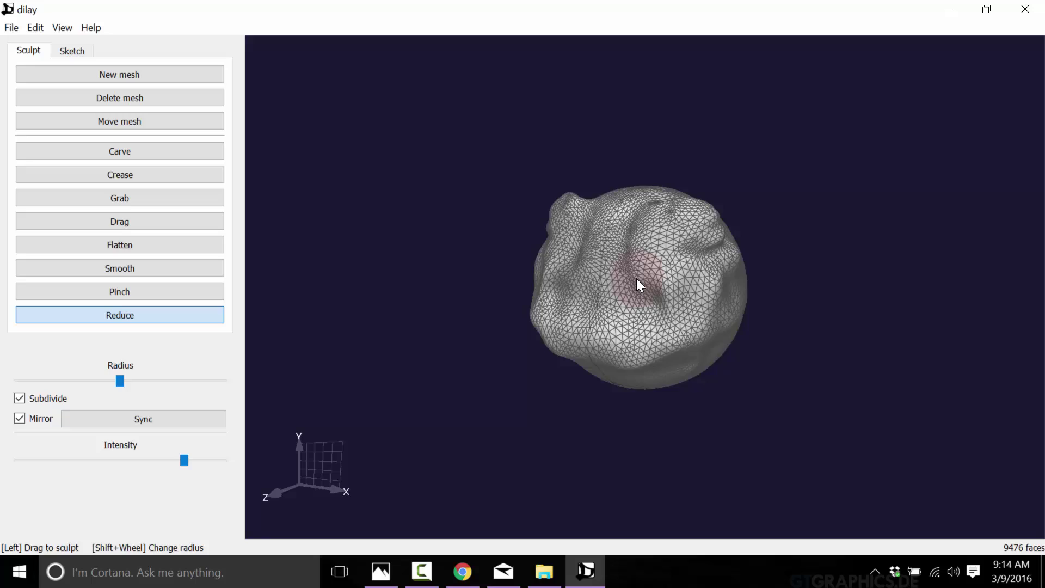
scroll(639, 284, up, 8)
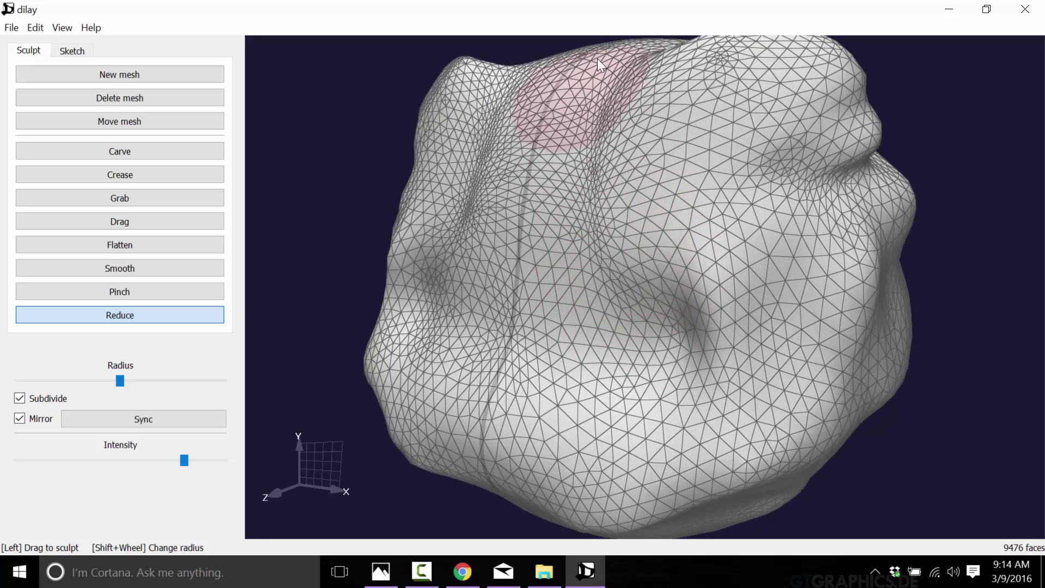
middle_drag(690, 210, 717, 183)
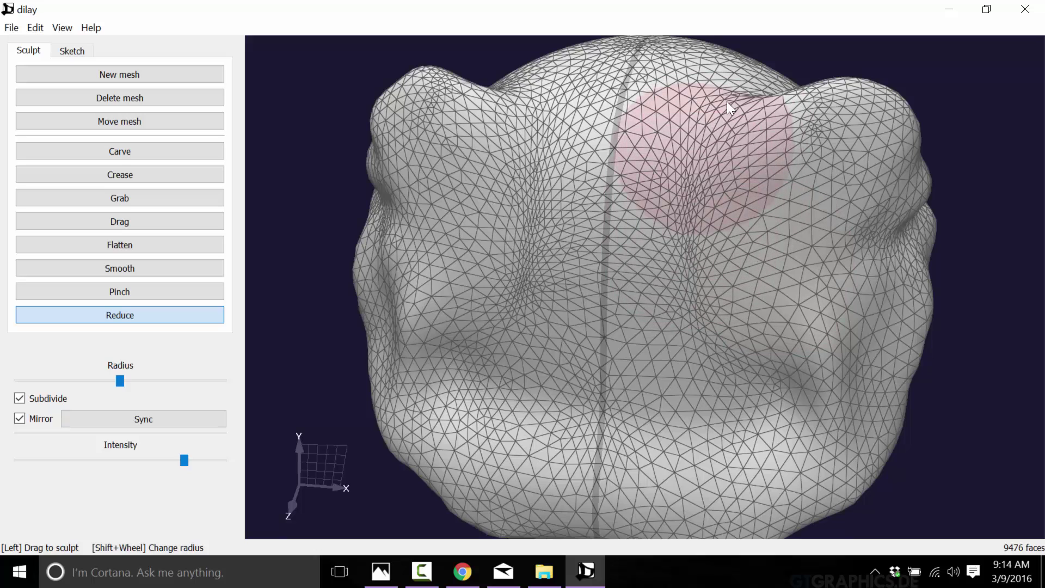
click(37, 157)
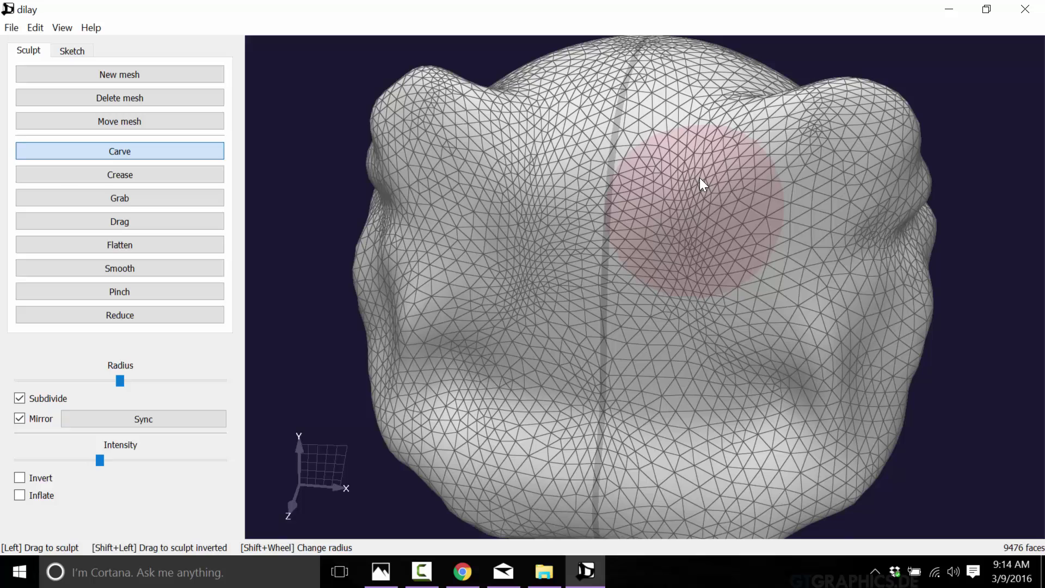
click(124, 183)
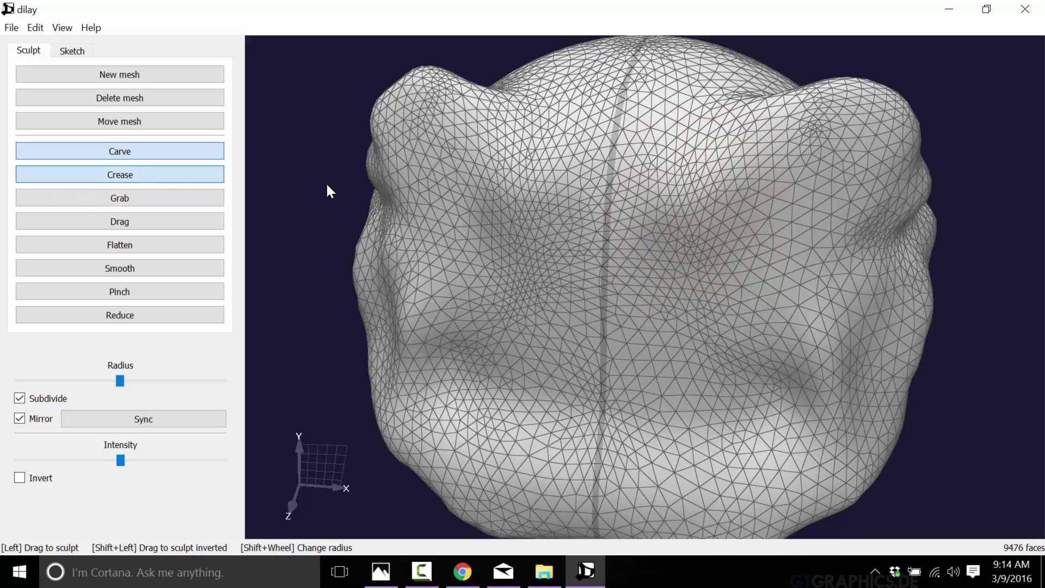
mouse_move(720, 123)
mouse_down()
mouse_move(687, 179)
mouse_move(664, 259)
mouse_move(689, 266)
mouse_move(691, 303)
mouse_up()
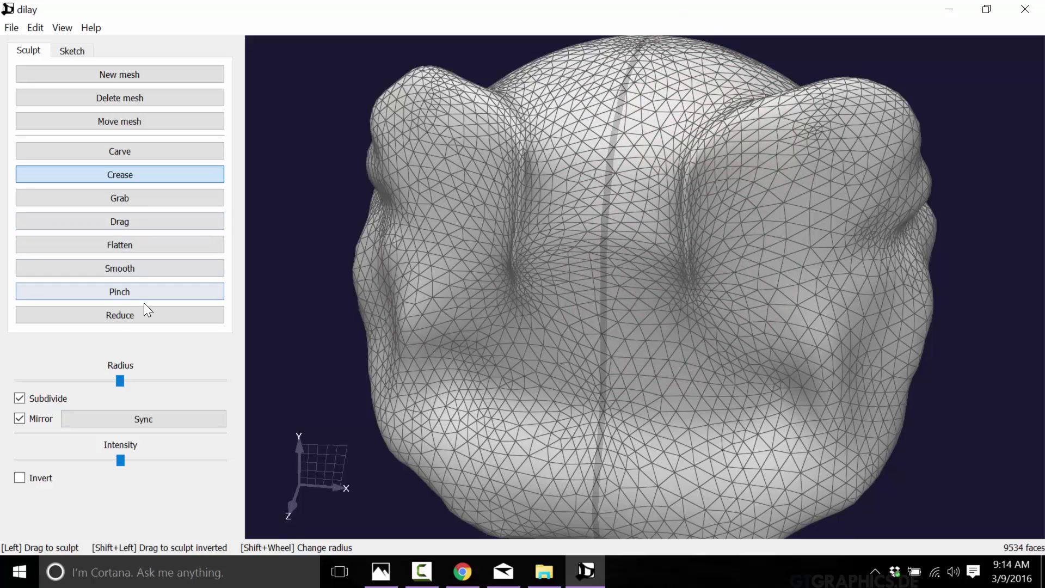
- Reduce faces across the creased area down to 8848, orbiting to inspect the result
click(119, 315)
mouse_move(742, 265)
mouse_down()
mouse_move(703, 264)
mouse_move(730, 136)
mouse_up()
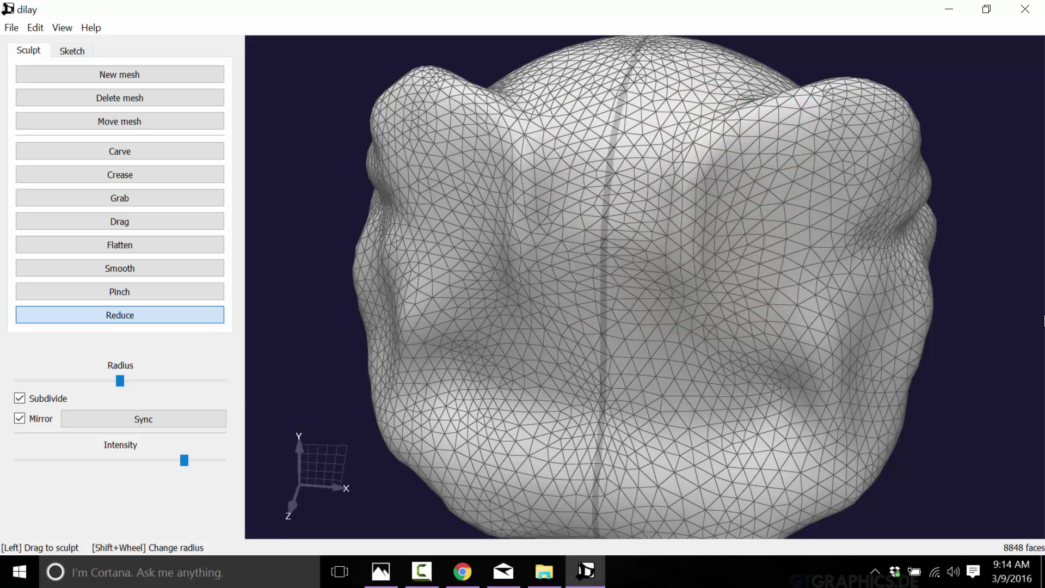
mouse_move(986, 351)
middle_down()
mouse_move(881, 374)
mouse_move(905, 309)
mouse_move(984, 294)
mouse_move(1010, 311)
mouse_move(1006, 354)
middle_up()
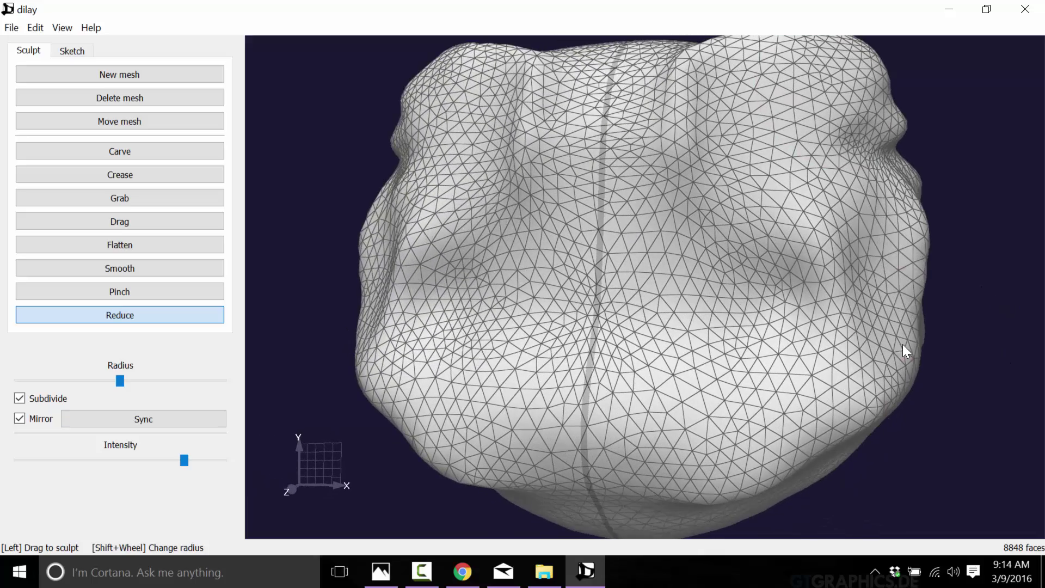
middle_drag(905, 352, 880, 363)
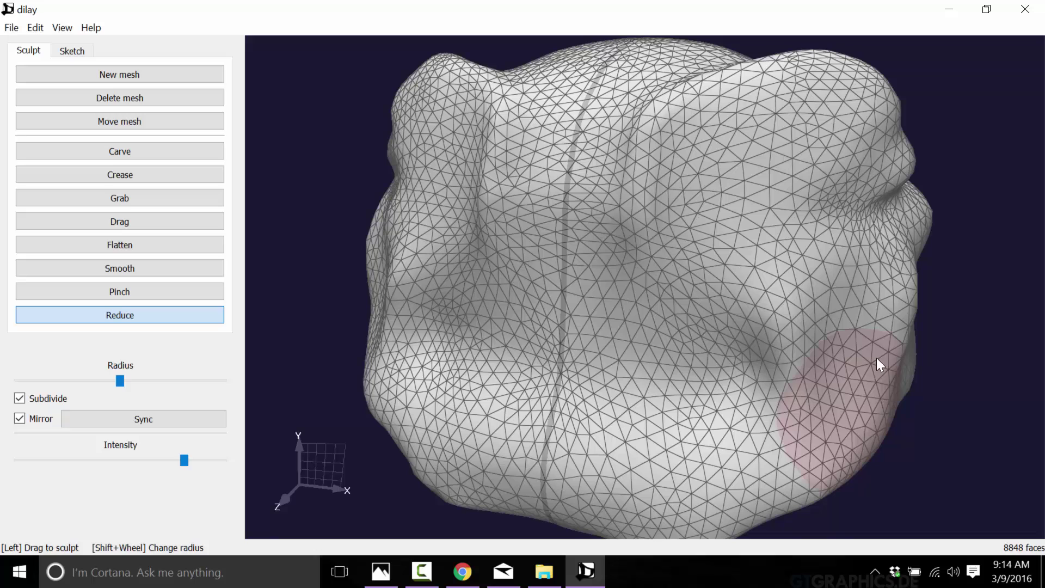
- Save the mesh over demoObj.obj on the Desktop, confirming the replacement
click(13, 28)
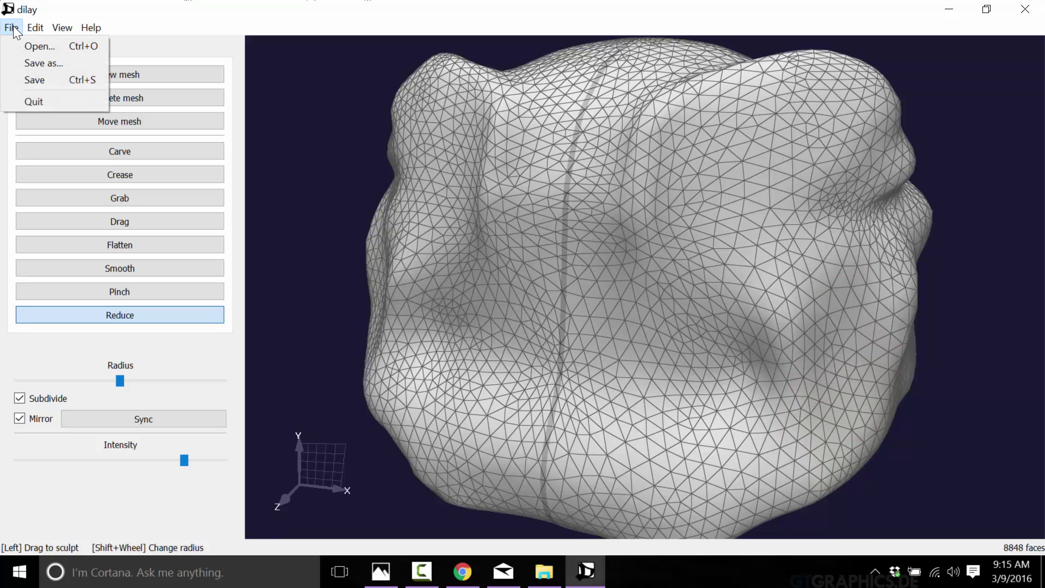
click(44, 63)
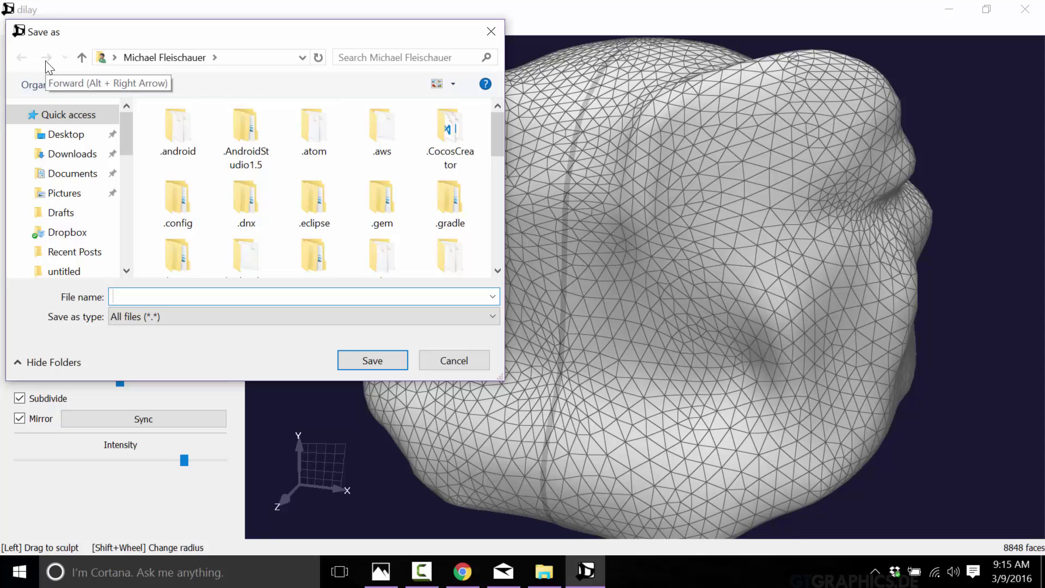
click(50, 137)
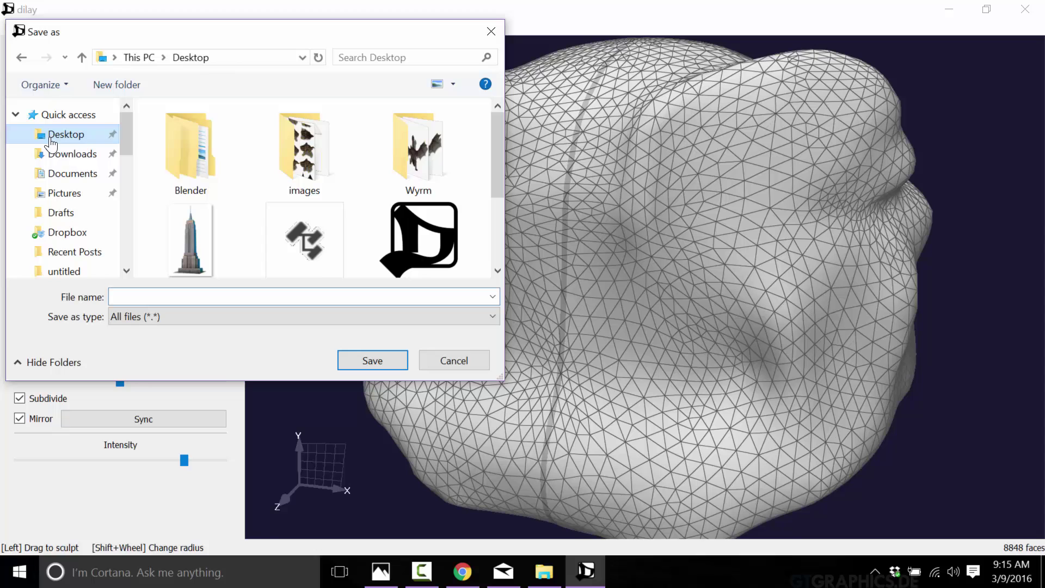
scroll(326, 226, down, 3)
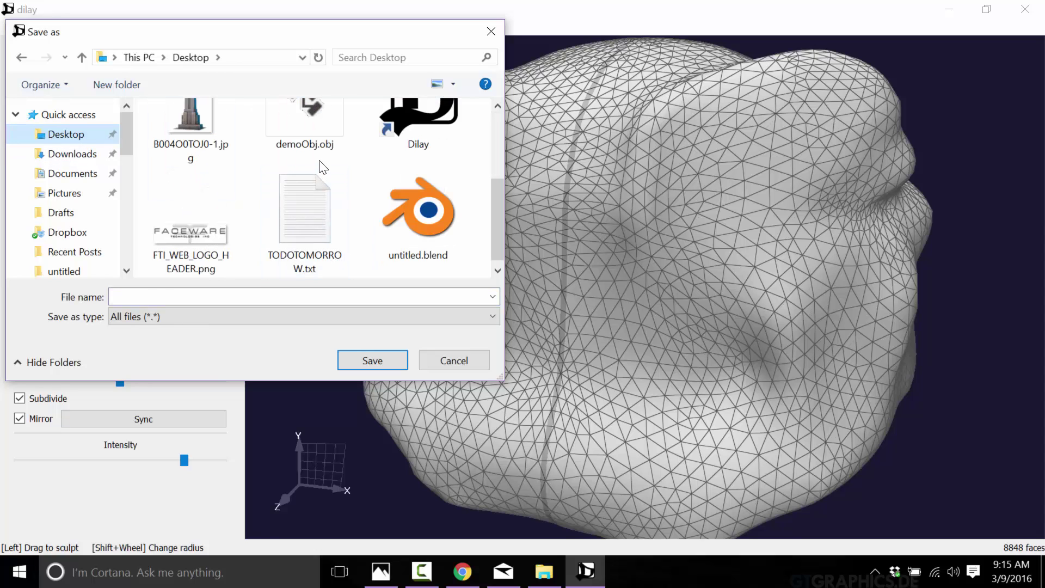
double_click(306, 120)
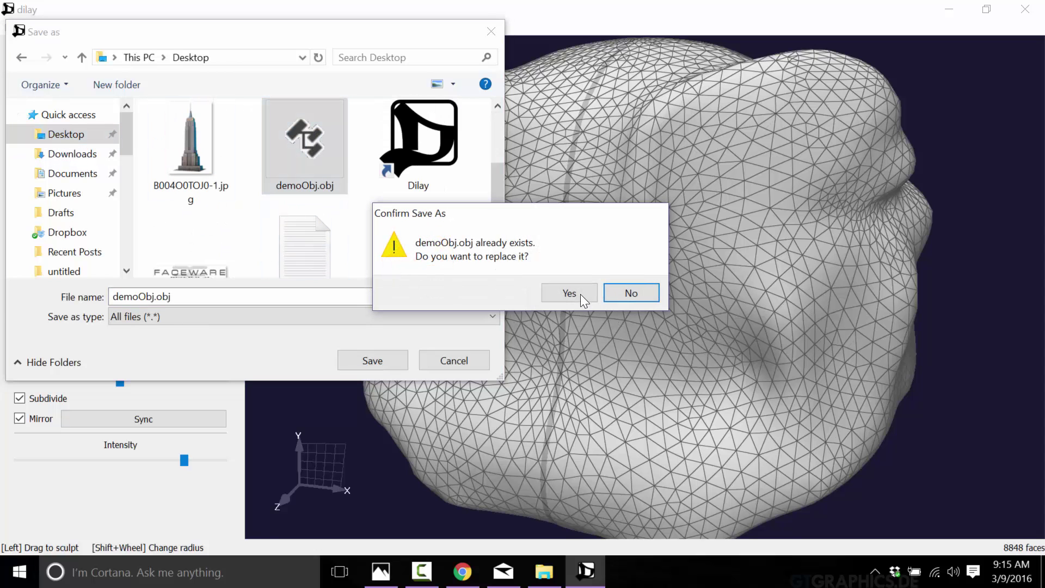
click(583, 299)
key(super)
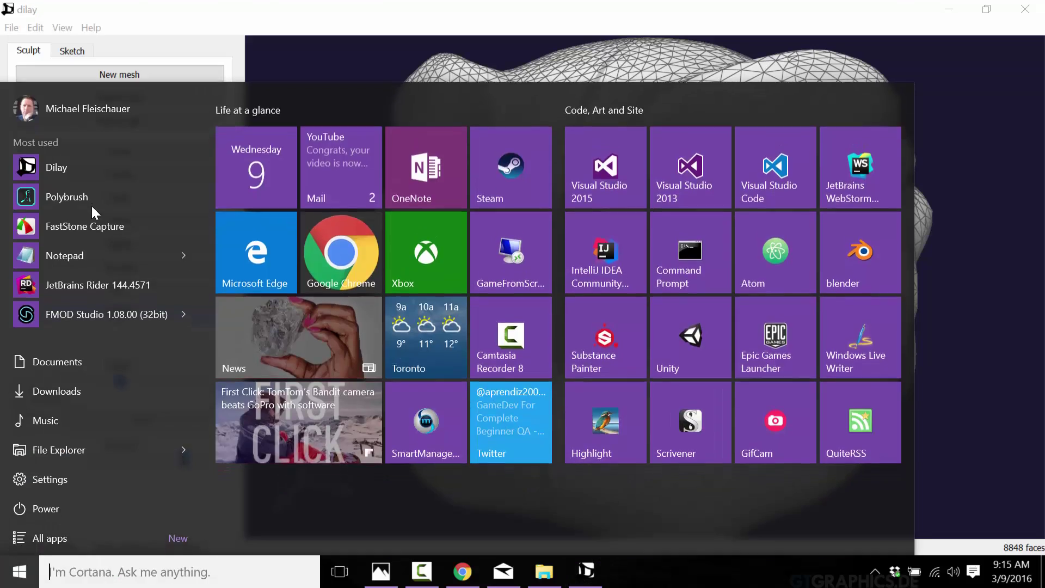
- Launch Blender, dismiss the splash screen and delete the default cube
text(ble)
key(Return)
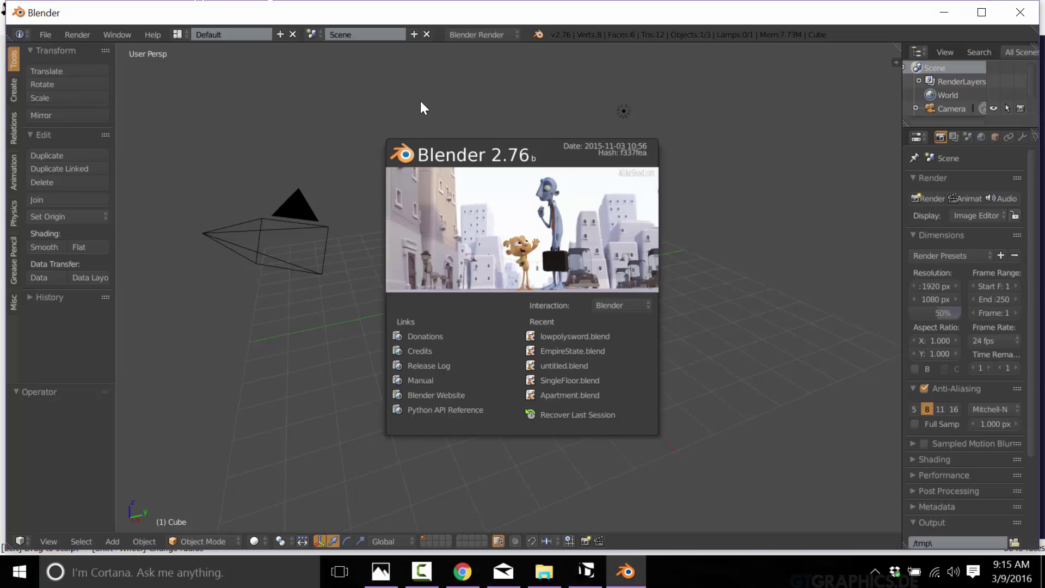
click(502, 191)
key(x)
click(503, 193)
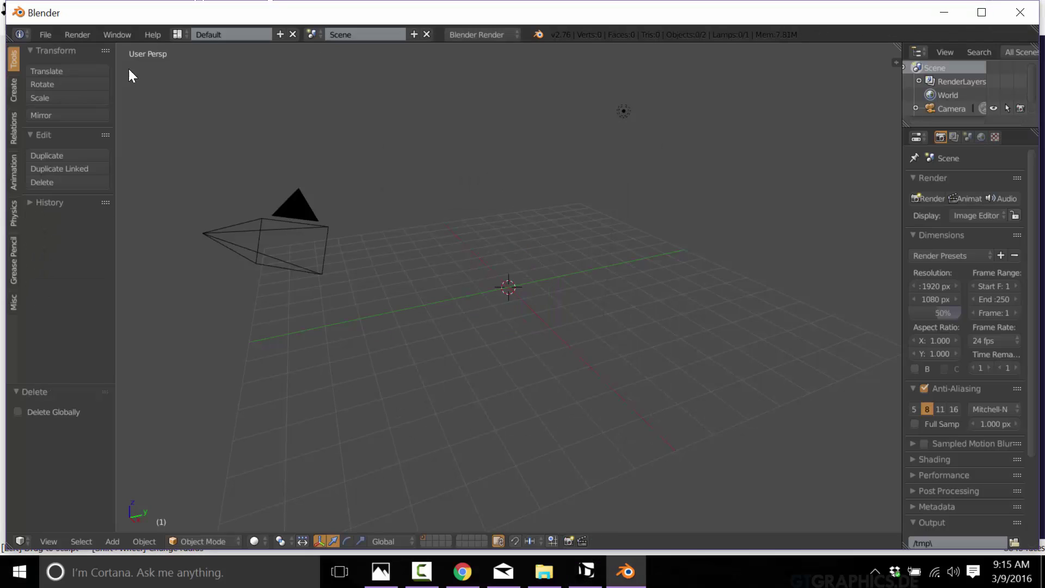
- Import demoObj.obj from the Desktop as a Wavefront OBJ, bringing in the 8,848-face sculpt
click(44, 33)
mouse_move(93, 278)
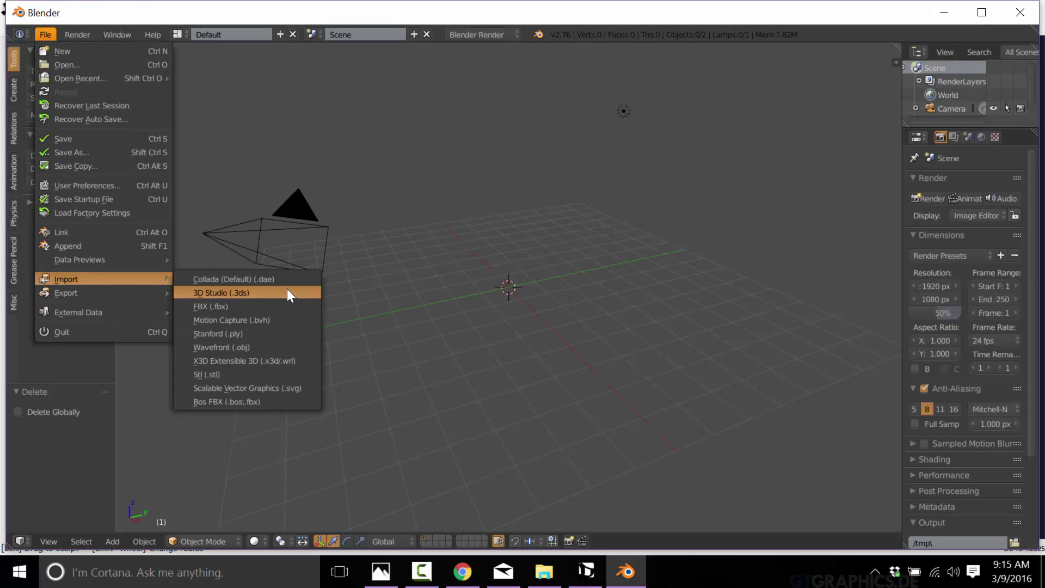
click(238, 346)
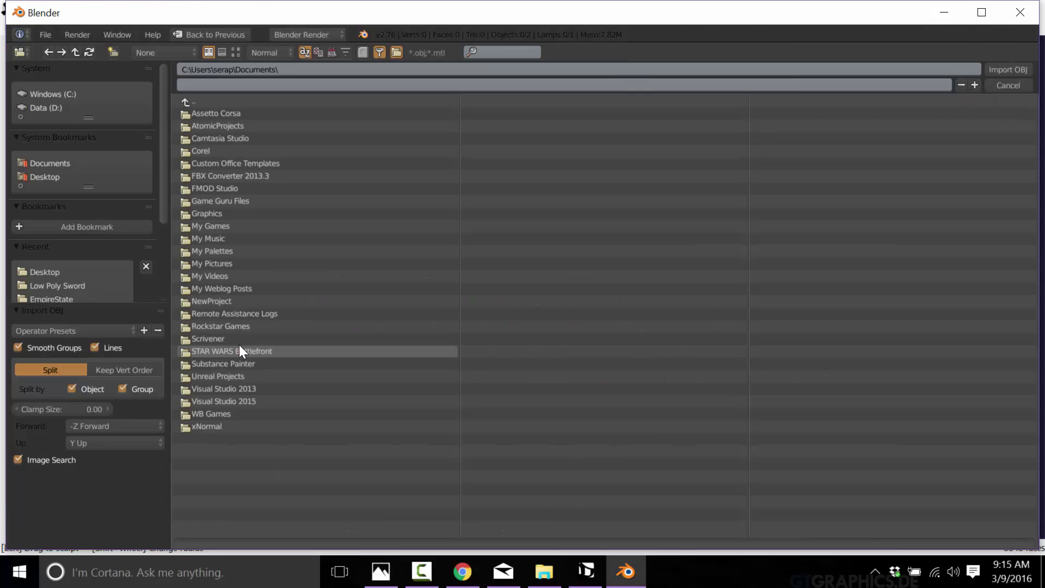
click(50, 177)
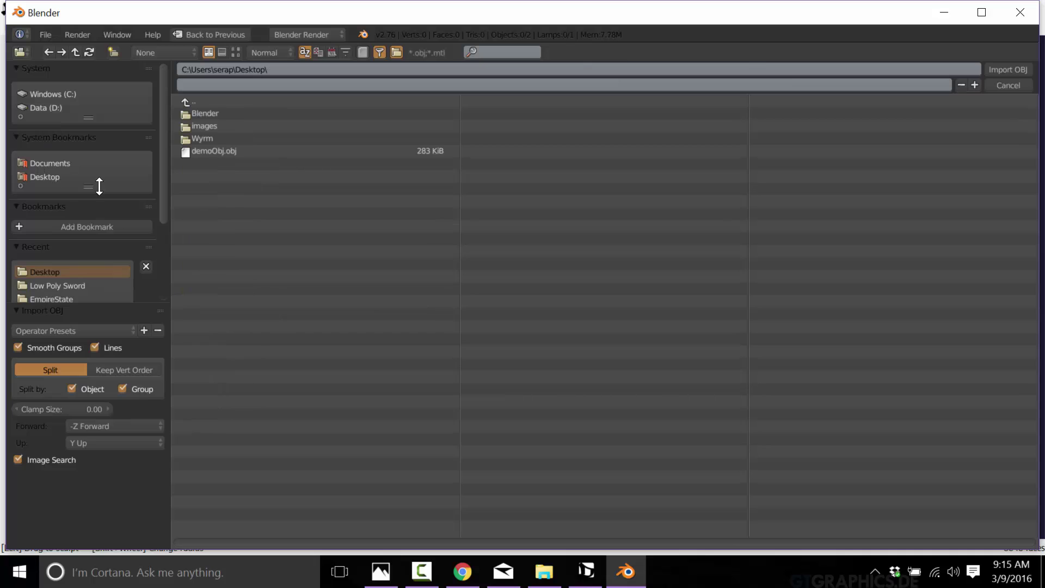
double_click(217, 152)
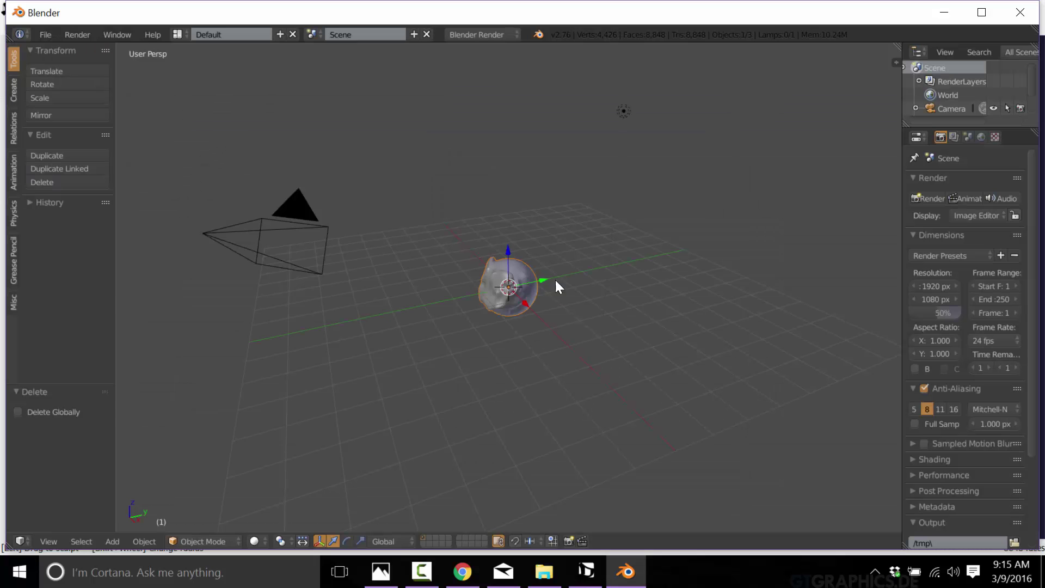
- Apply Faces Smooth shading to the imported demoObj mesh in Blender
scroll(536, 261, up, 3)
right_click(527, 265)
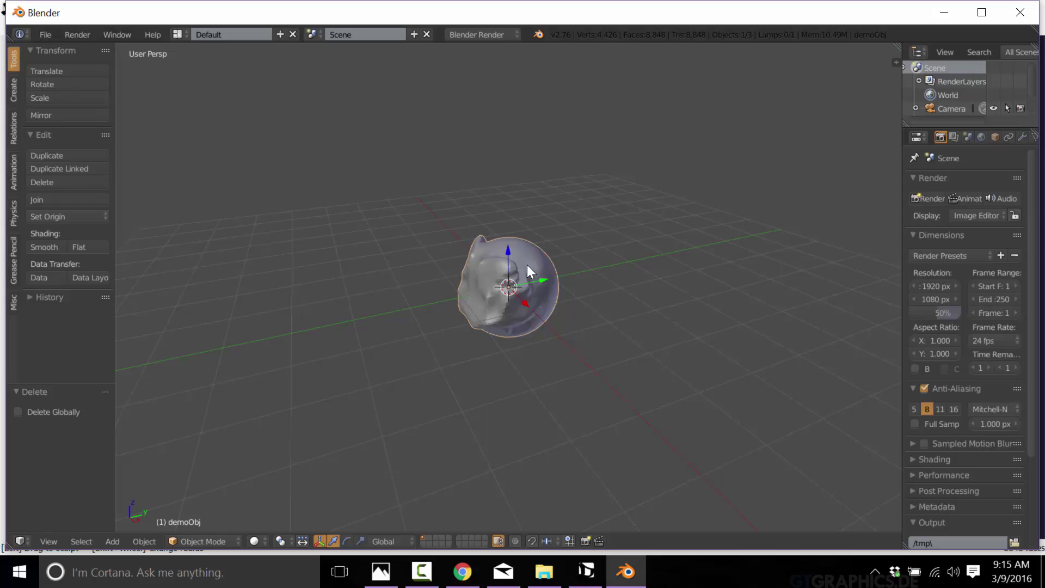
key(Tab)
click(14, 139)
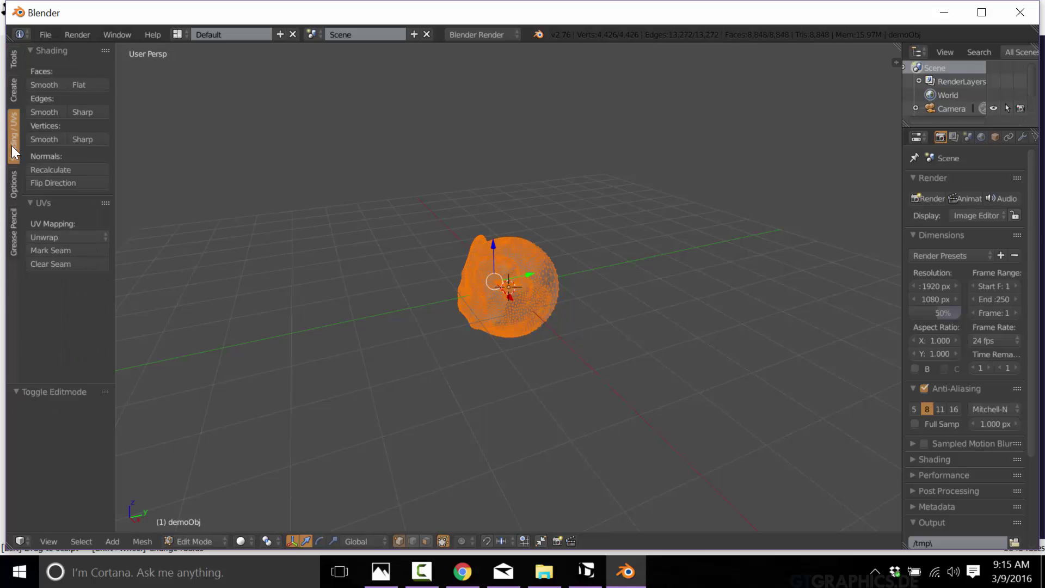
click(40, 86)
key(Tab)
- Orbit the smoothed mesh to a near-front angle and compare it with the Dilay sculpt
scroll(528, 285, up, 6)
middle_drag(531, 282, 570, 264)
key(w)
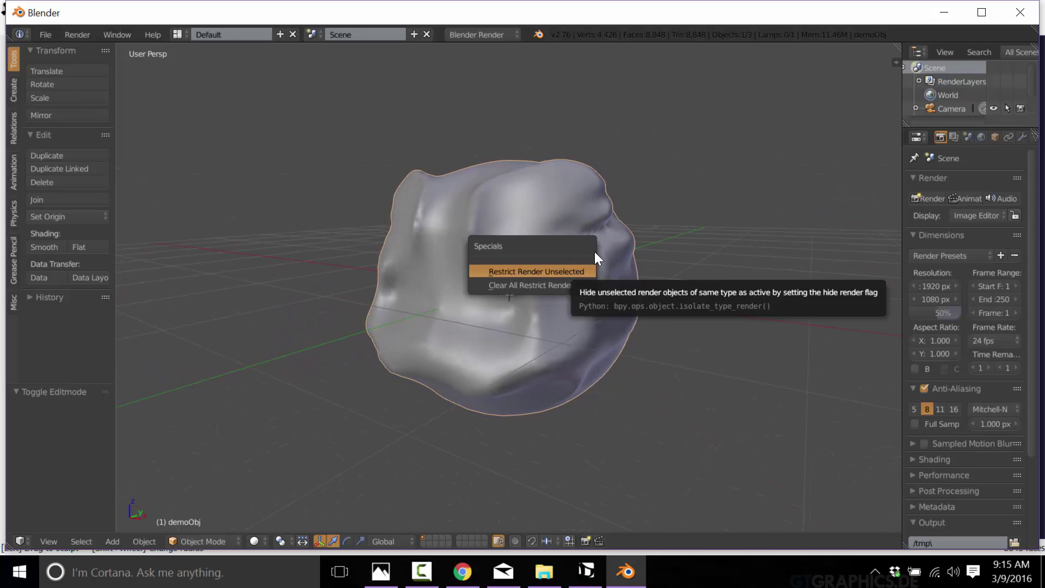
key(alt+Tab)
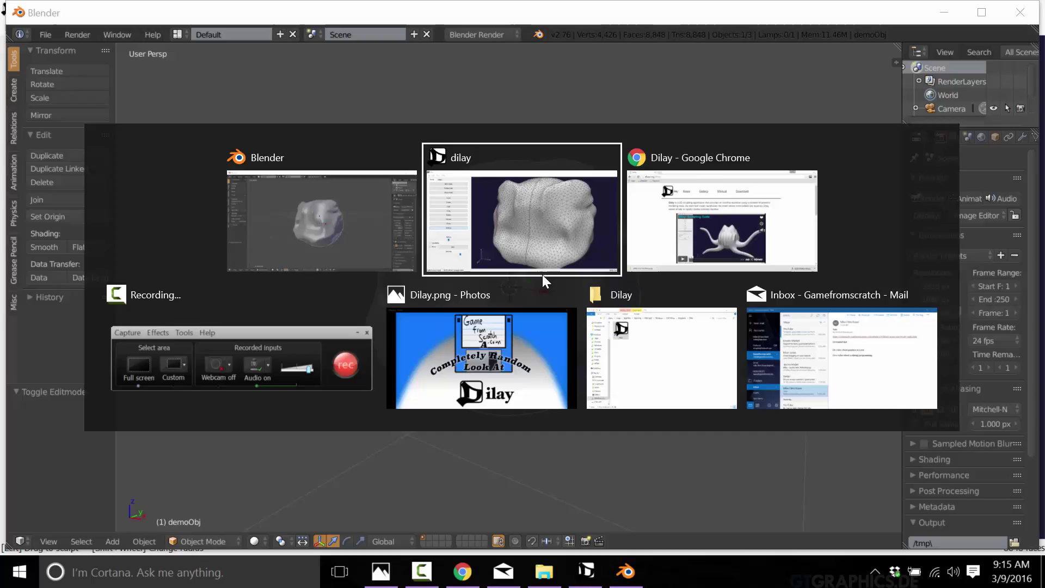
mouse_move(596, 289)
middle_down()
mouse_move(518, 286)
mouse_move(671, 291)
mouse_move(542, 294)
middle_up()
key(alt+Tab)
key(alt+Tab)
key(alt+Tab)
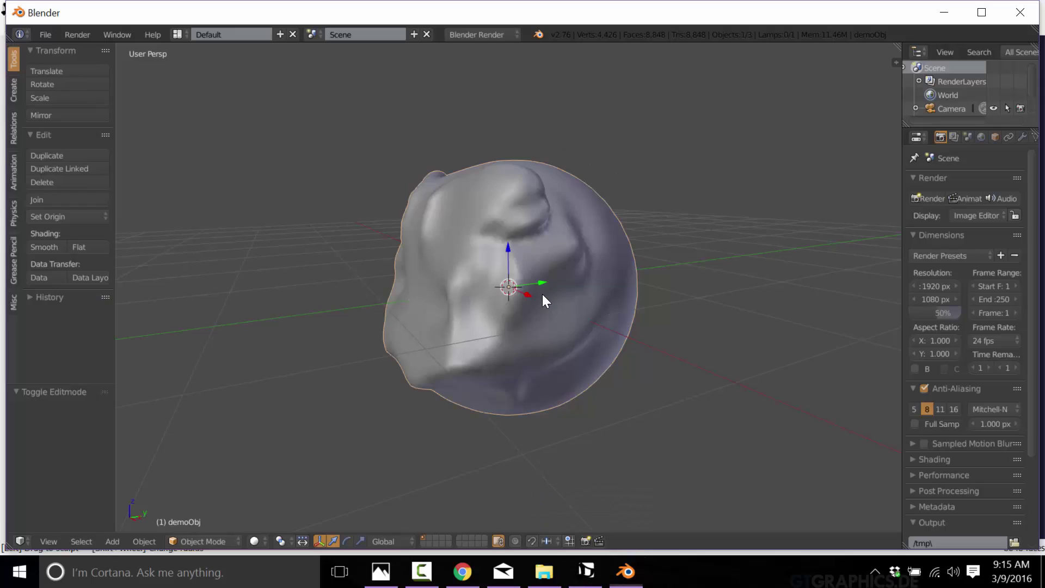
key(Tab)
key(alt+Tab)
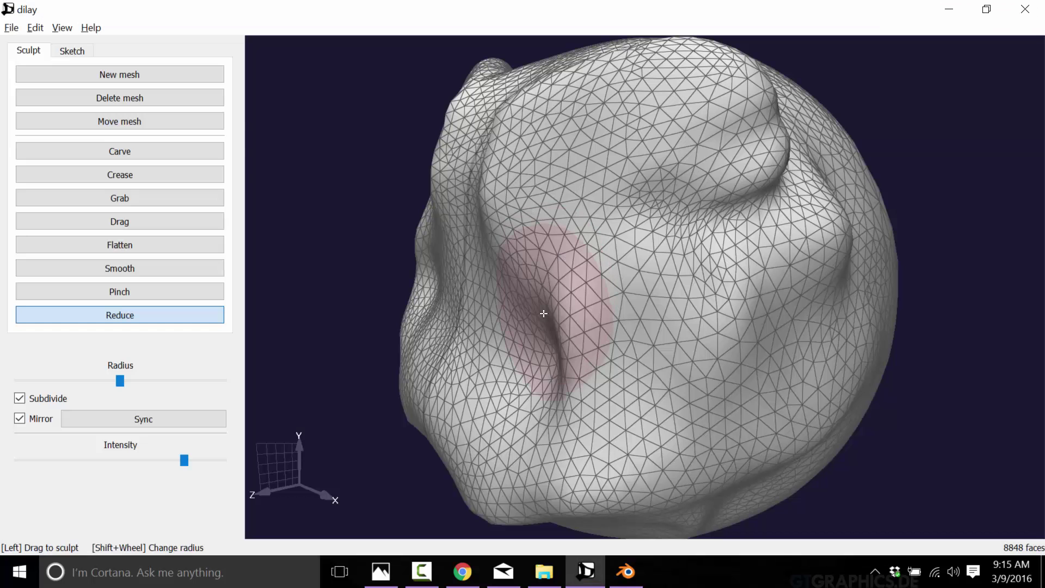
key(alt+Tab)
key(alt+Tab)
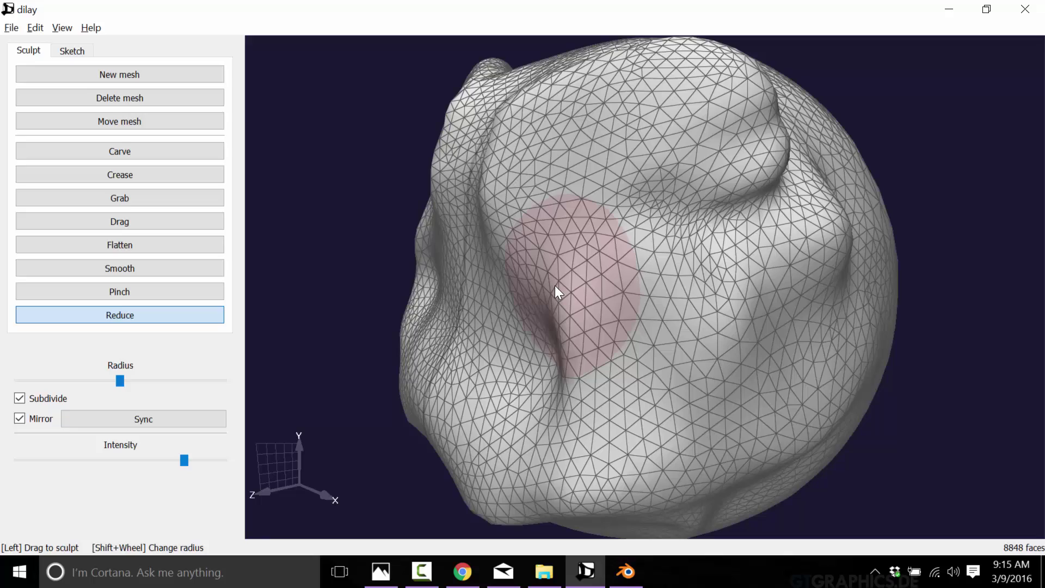
key(alt+Tab)
key(alt+Tab)
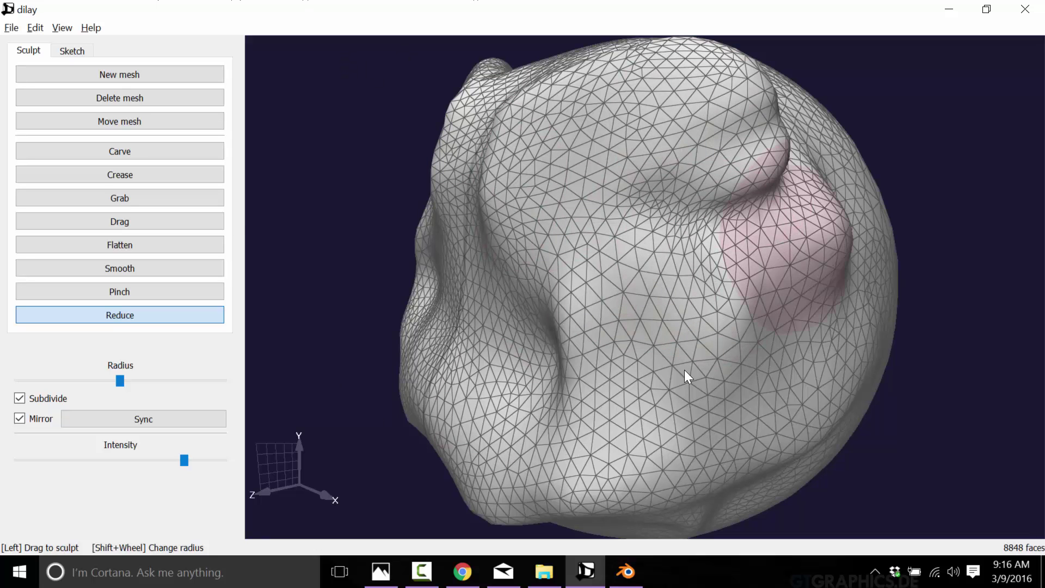
- Delete the lumpy sculpt, then add a new sphere mesh and delete it too
click(109, 103)
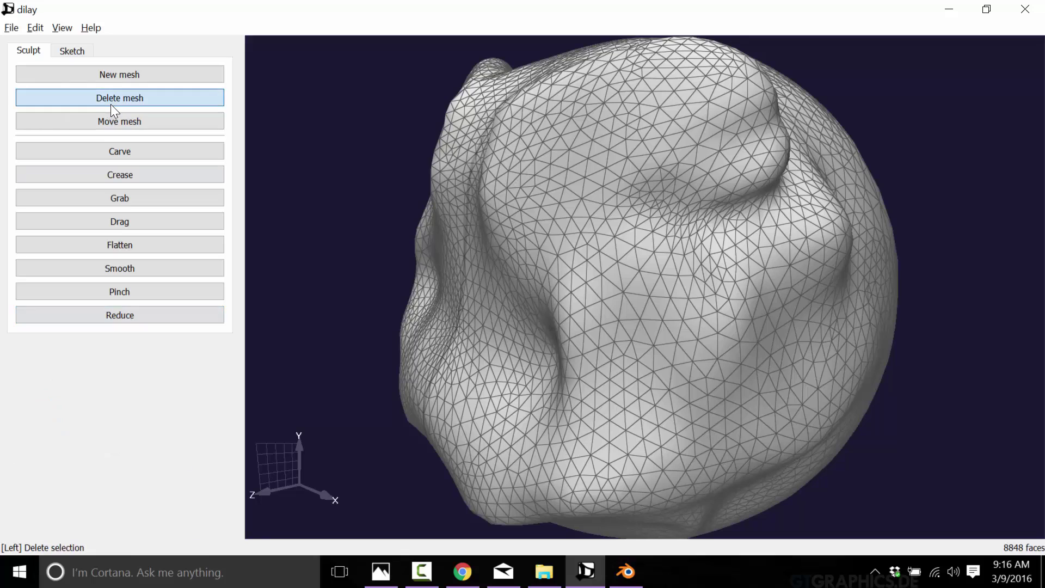
click(553, 274)
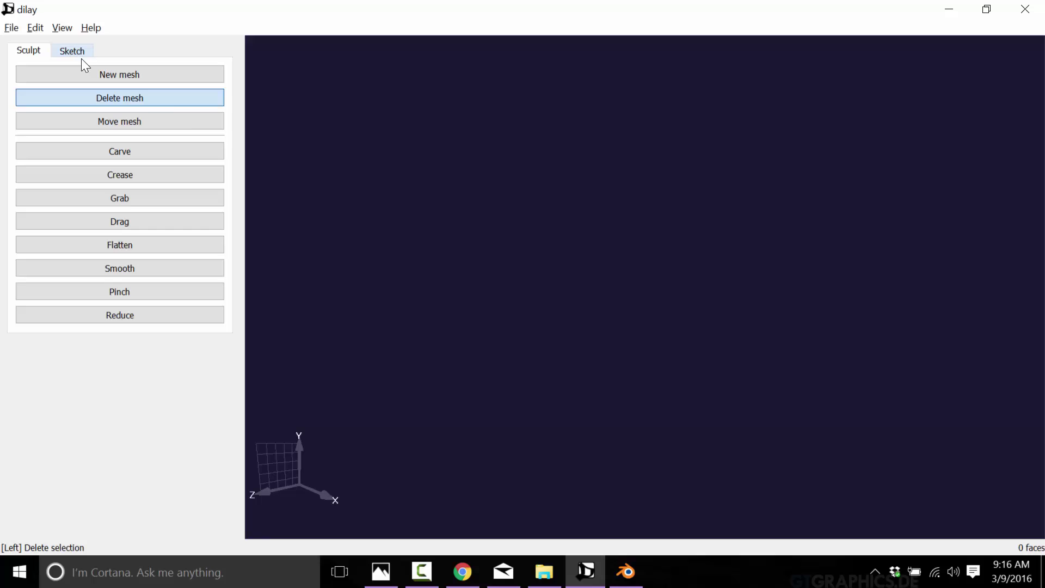
click(138, 74)
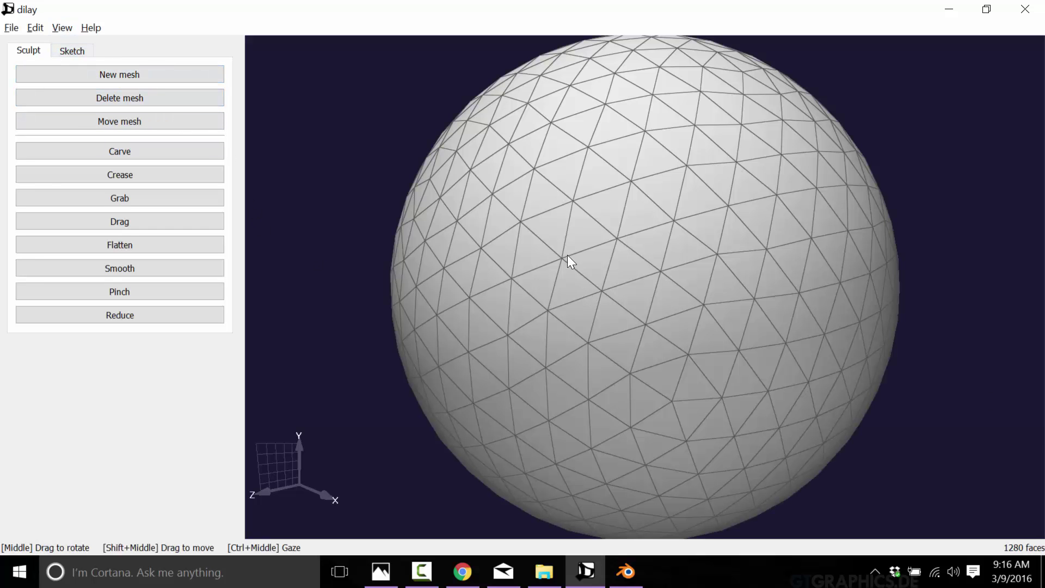
scroll(710, 372, down, 4)
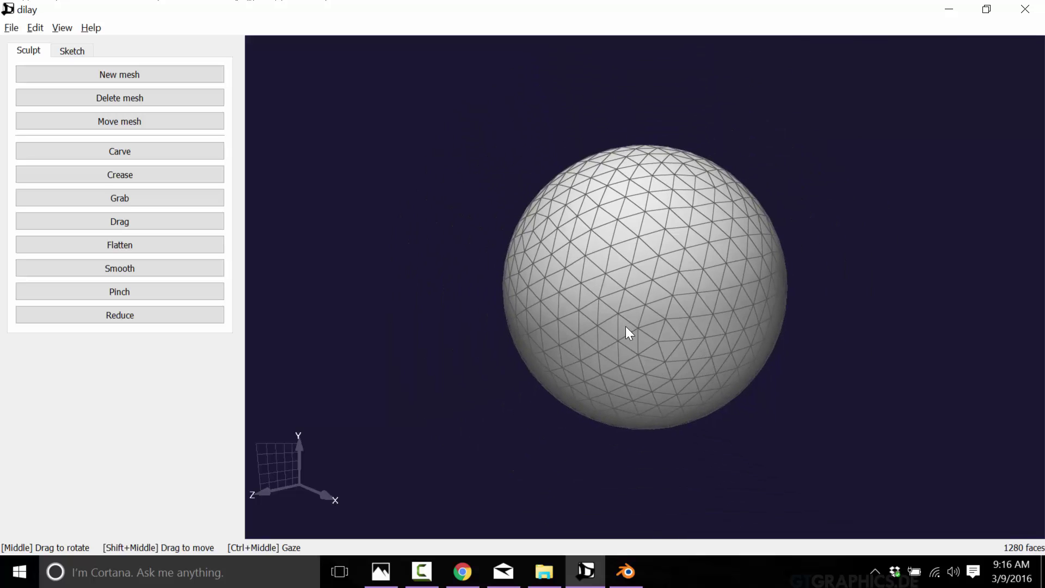
click(116, 98)
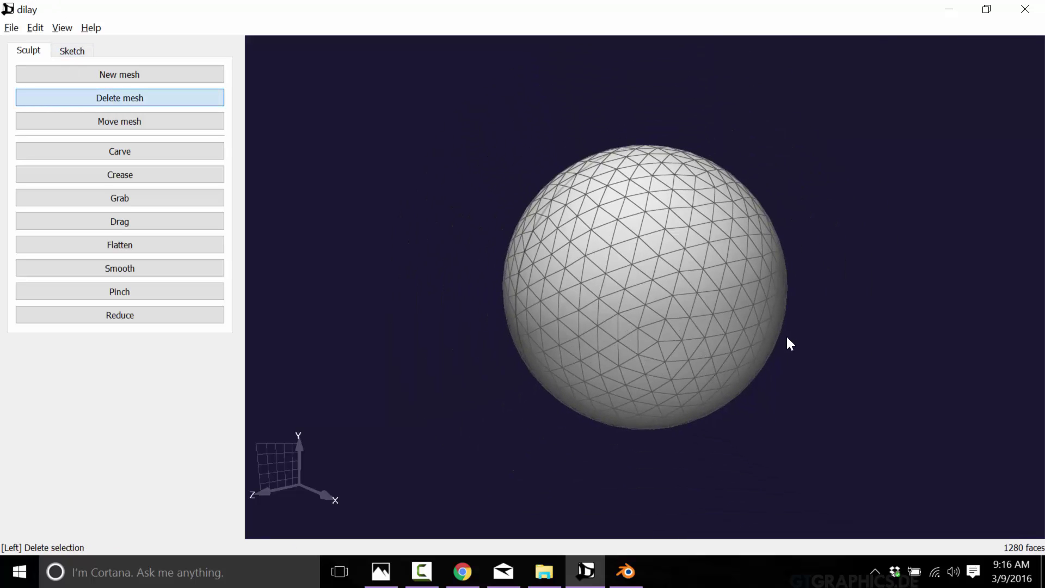
click(684, 292)
click(76, 54)
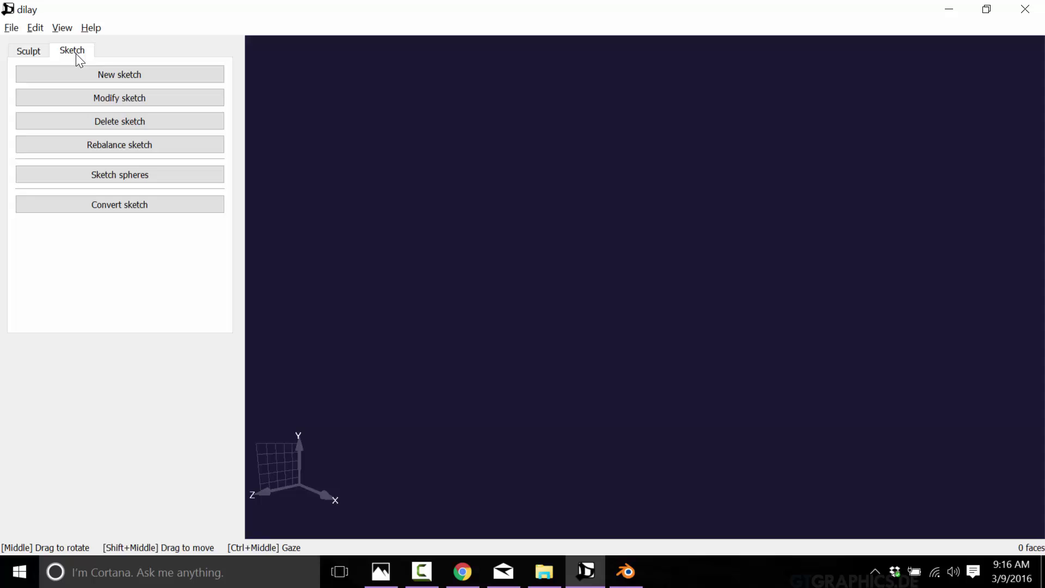
click(121, 74)
middle_drag(624, 347, 688, 374)
scroll(653, 333, up, 5)
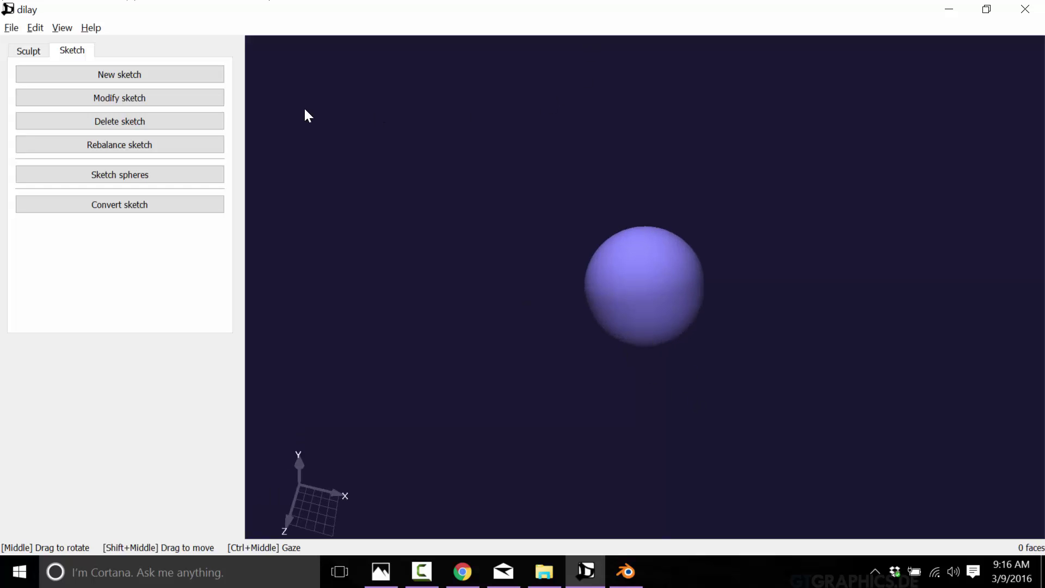
click(133, 171)
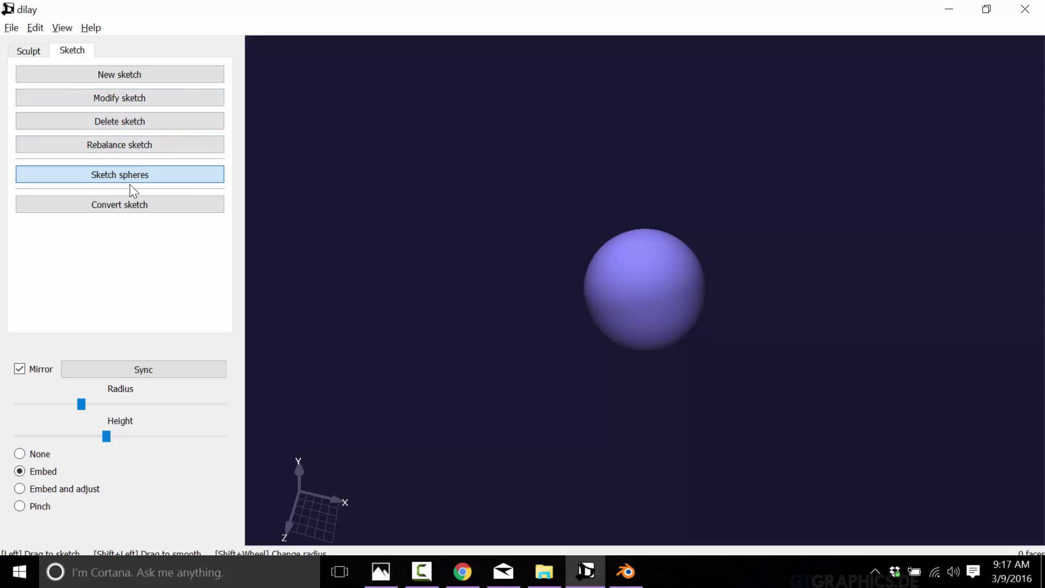
click(114, 75)
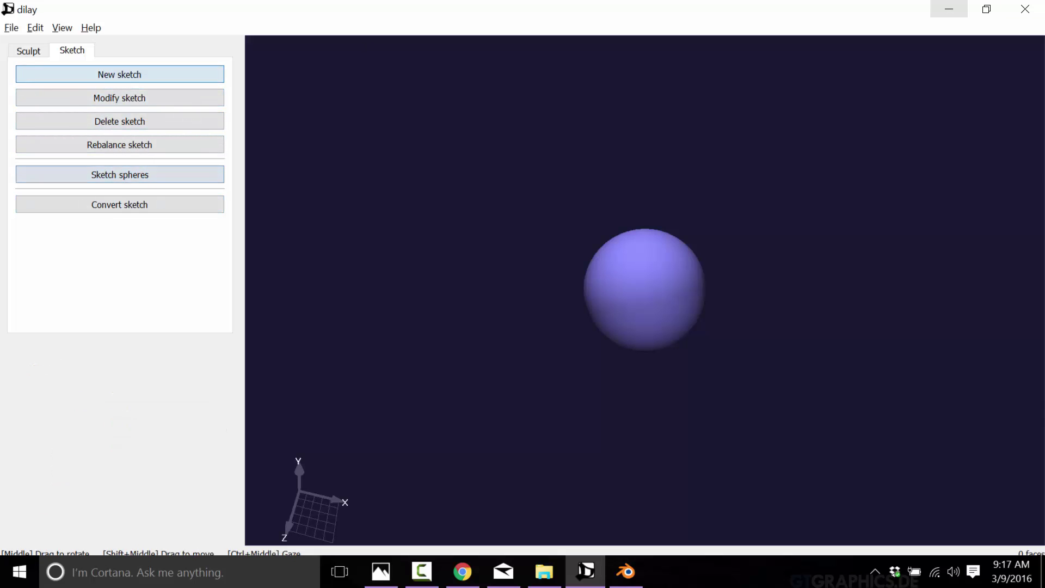
- Delete the sketch sphere, start a new one-sphere sketch and enable Sketch spheres
click(125, 131)
click(644, 296)
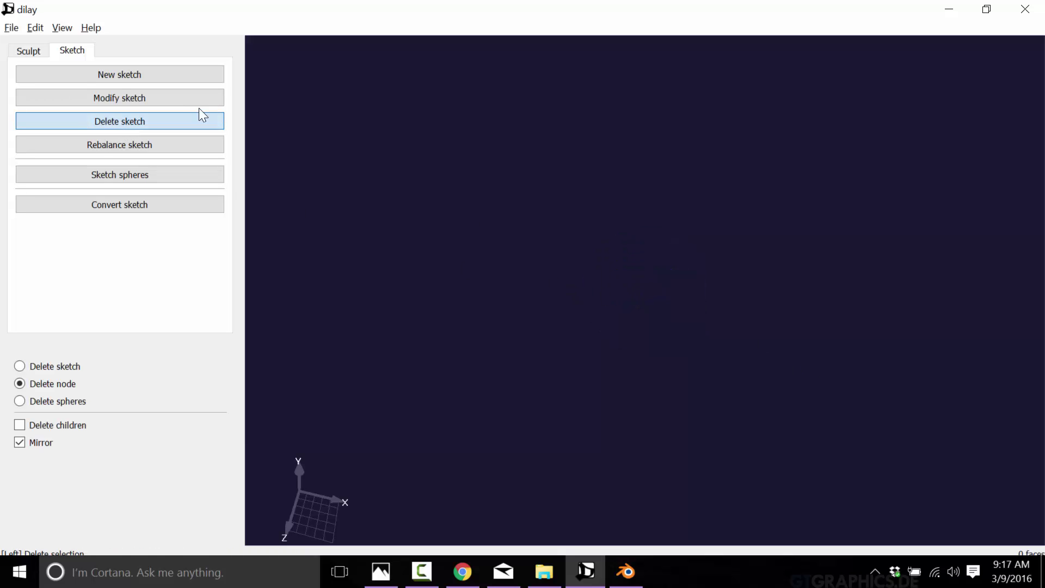
click(113, 76)
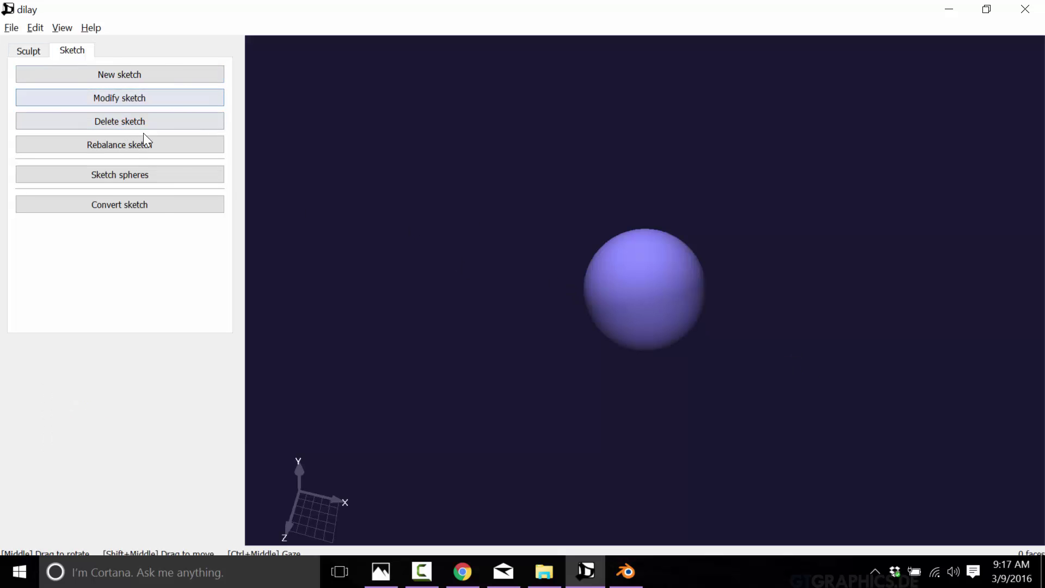
click(109, 174)
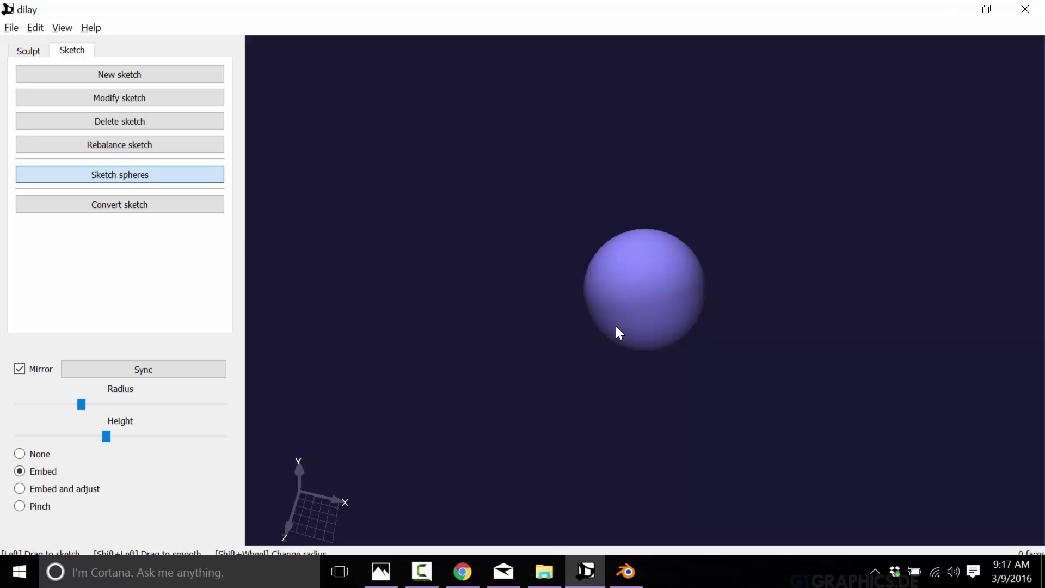
click(187, 368)
- Orbit around the sketch sphere and request to close Dilay
scroll(681, 313, down, 3)
middle_drag(664, 323, 686, 275)
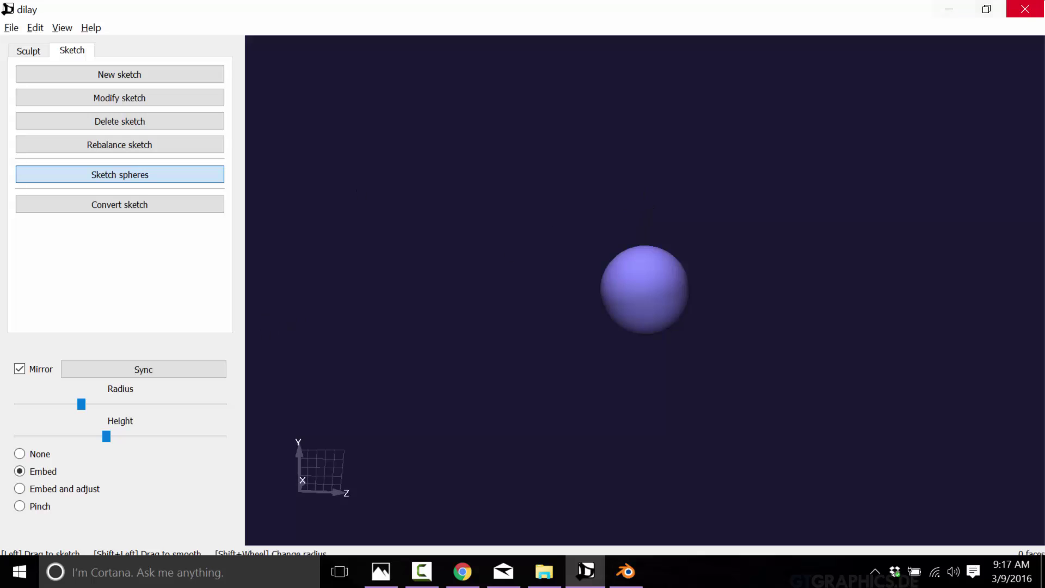
click(1025, 8)
- Quit Dilay and relaunch it from its folder shortcut on the high-performance NVIDIA processor
click(487, 307)
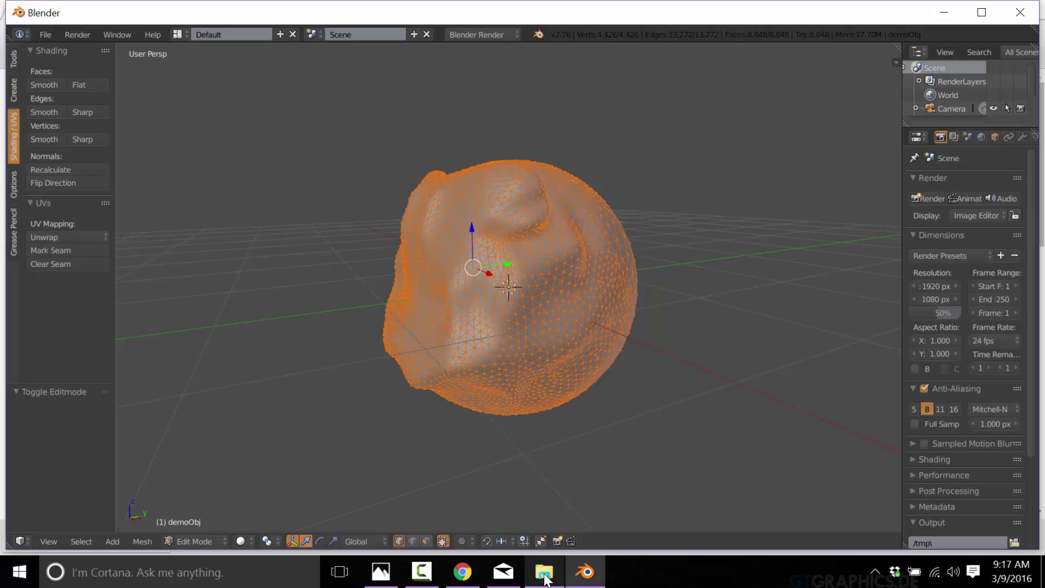
click(544, 571)
double_click(197, 124)
right_click(216, 122)
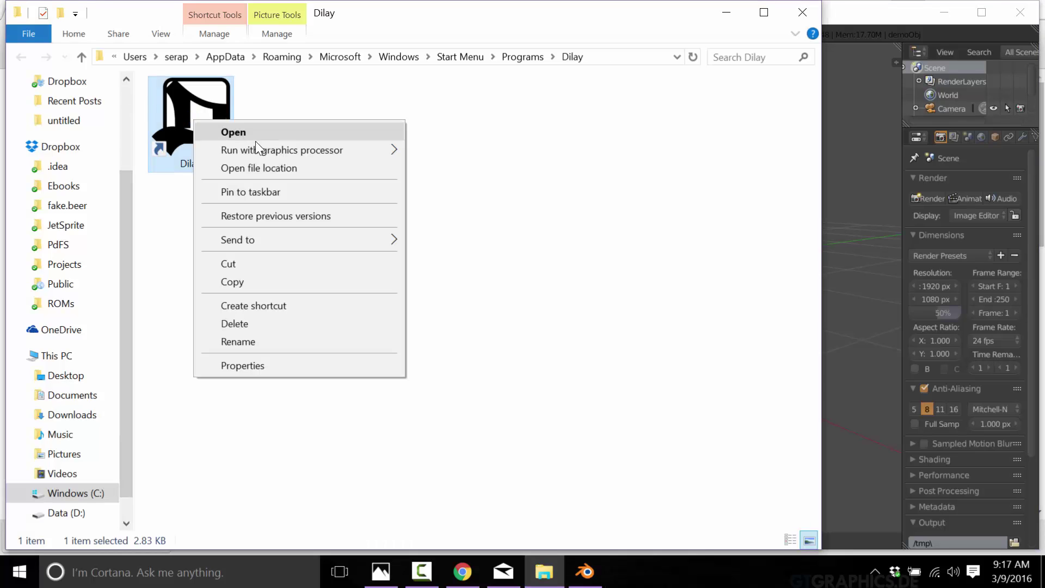
mouse_move(270, 148)
click(430, 152)
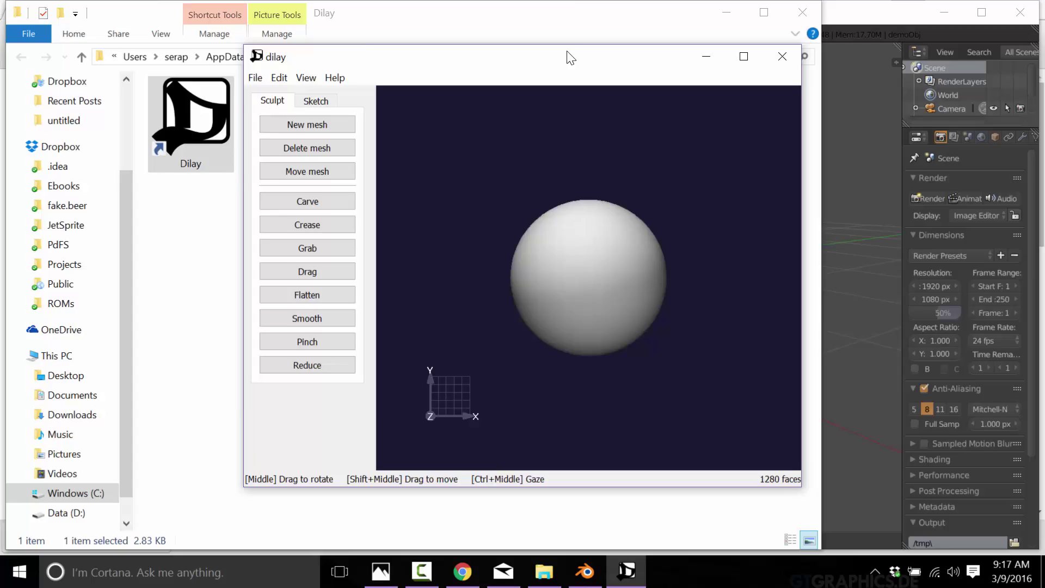
double_click(388, 58)
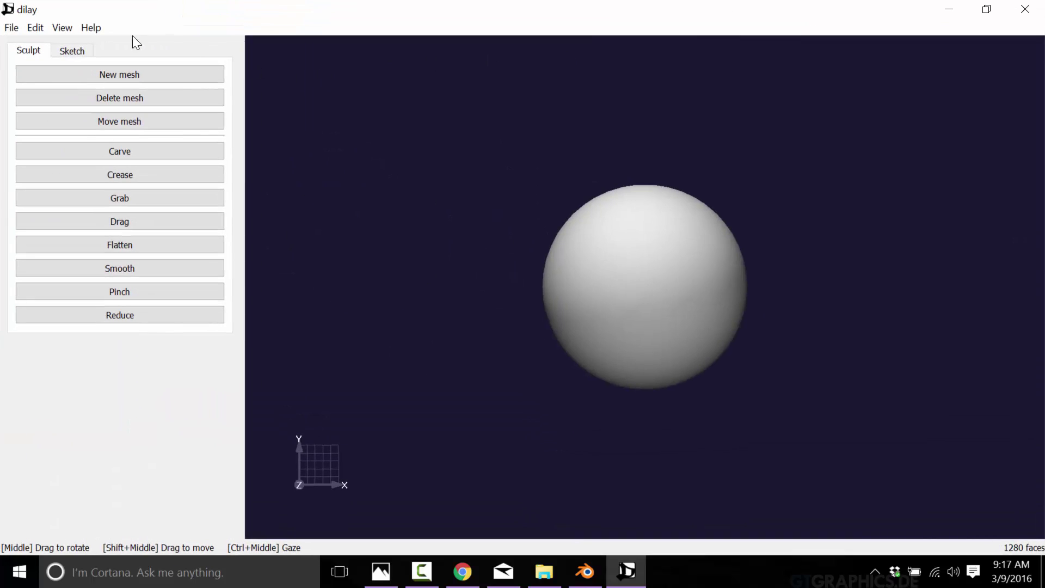
- Delete the default sphere mesh and start a new sketch with one sphere
click(192, 101)
click(651, 235)
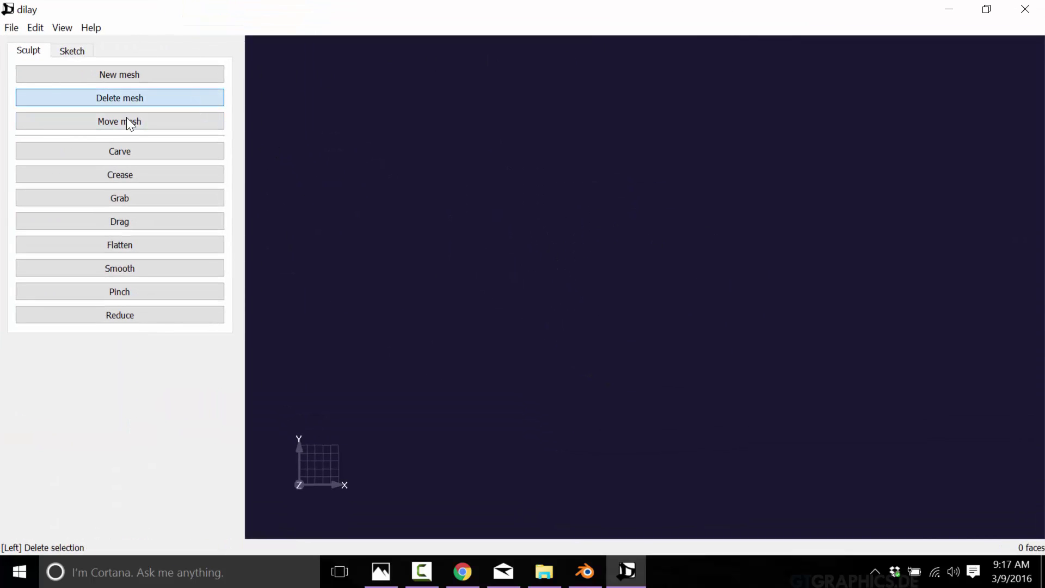
click(81, 51)
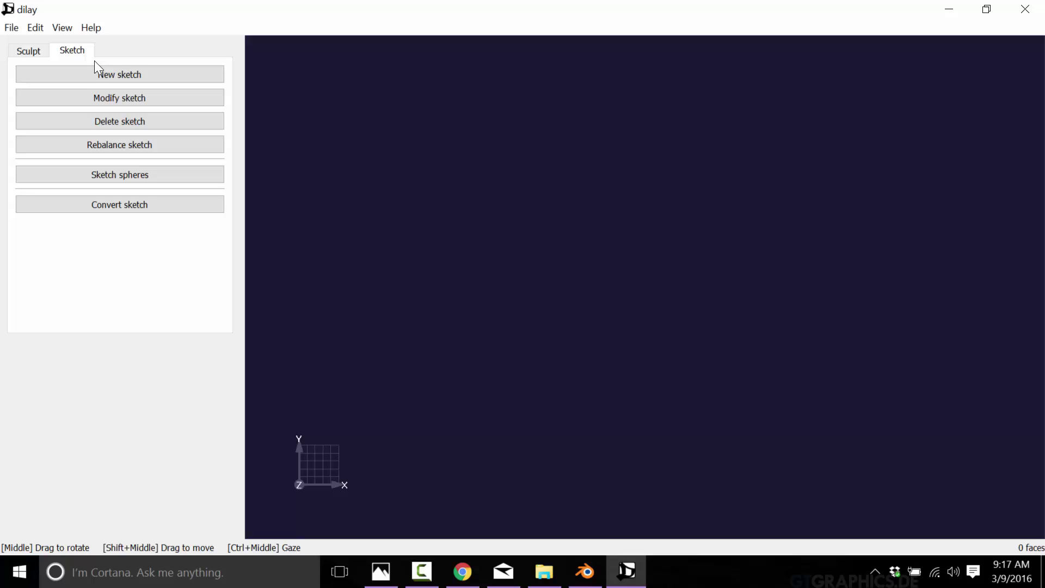
click(122, 74)
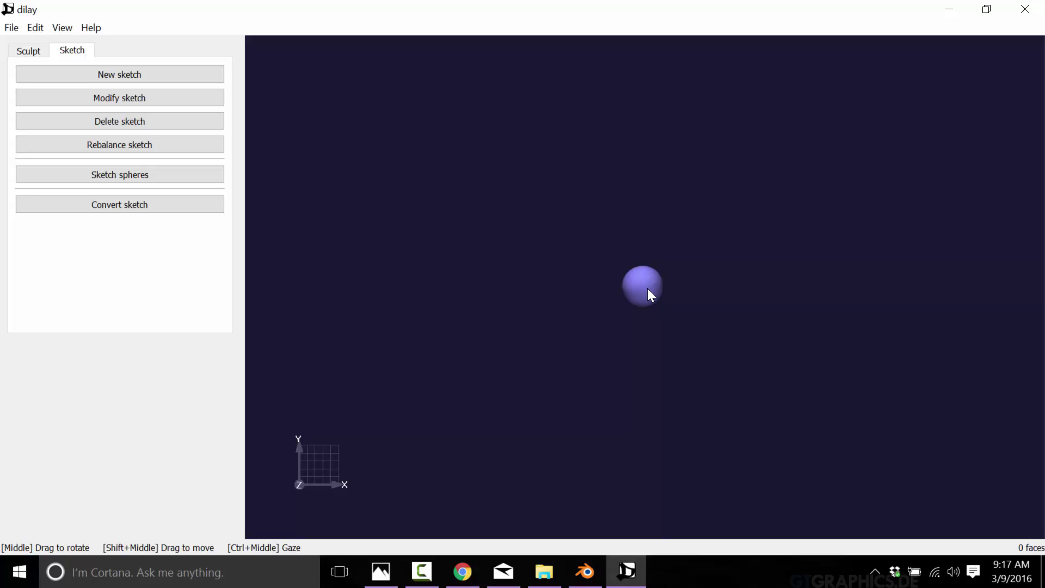
- With Sketch spheres on, draw a mirrored sphere ring and a tube along its inner side
click(119, 181)
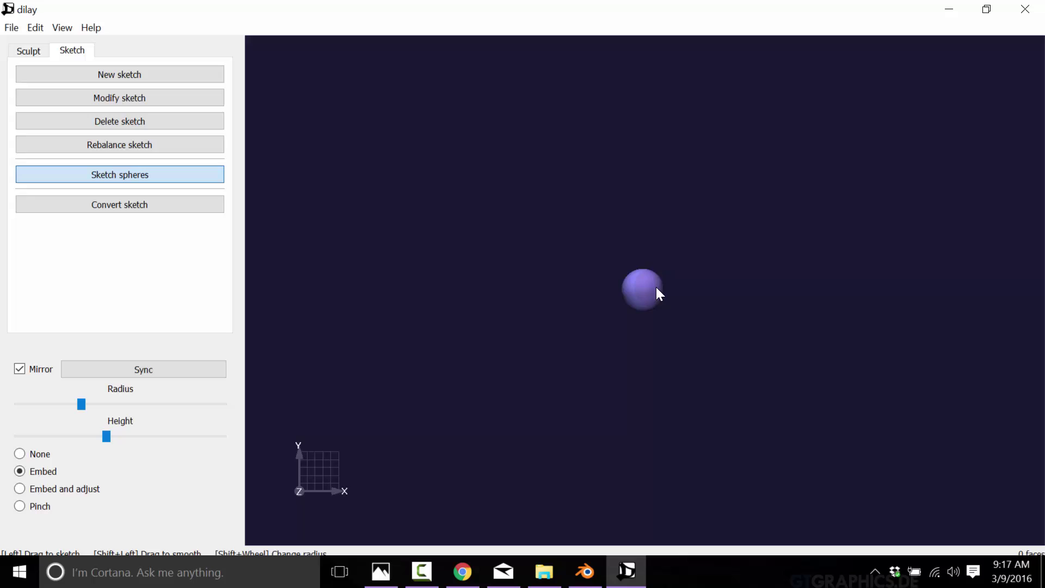
mouse_move(660, 294)
mouse_down()
mouse_move(731, 279)
mouse_move(766, 257)
mouse_move(769, 230)
mouse_move(748, 201)
mouse_move(712, 184)
mouse_move(641, 184)
mouse_up()
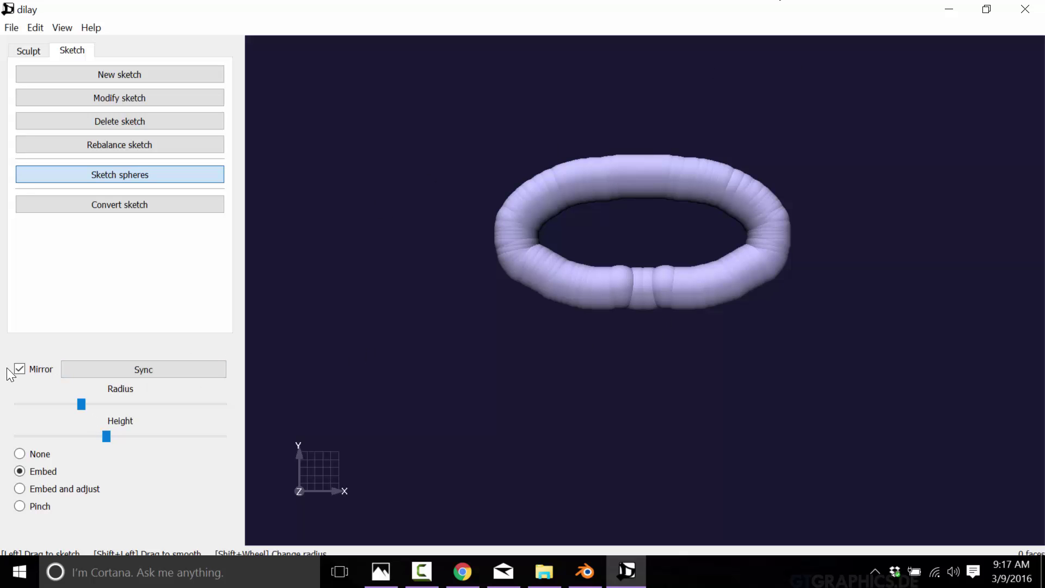
middle_drag(717, 367, 642, 388)
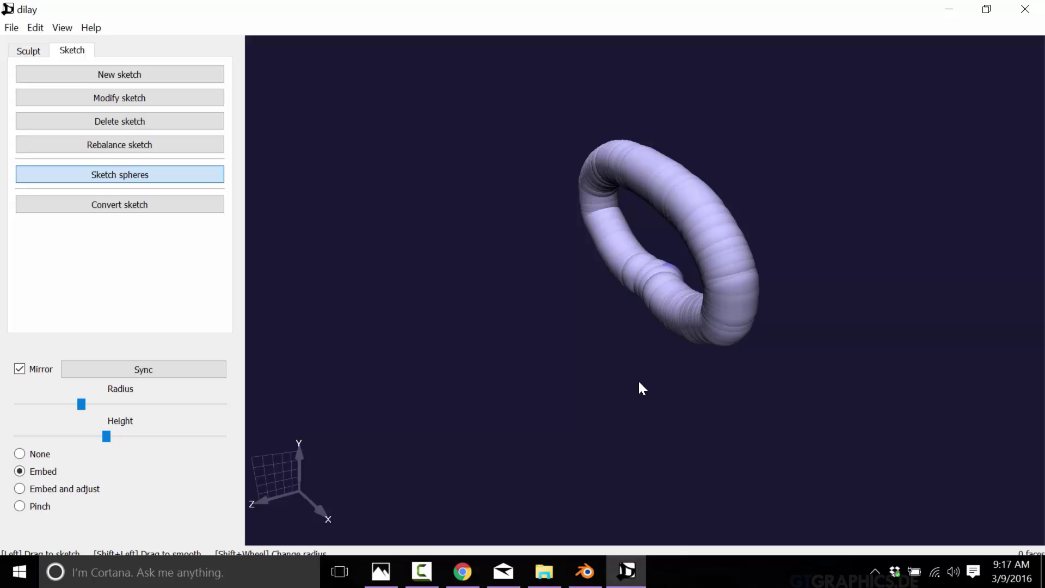
mouse_move(645, 186)
mouse_down()
mouse_move(599, 239)
mouse_move(680, 343)
mouse_up()
middle_drag(680, 343, 611, 220)
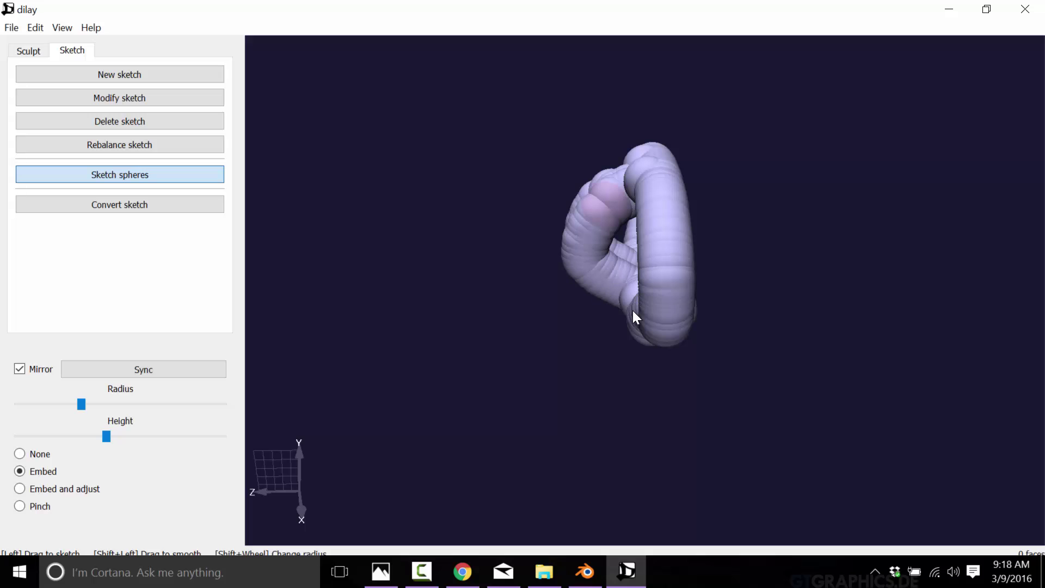
middle_drag(632, 311, 804, 317)
middle_drag(671, 288, 695, 352)
- Add a tube along the ring's lower front, an arch above it, and legs joined into a foot
mouse_move(692, 338)
mouse_down()
mouse_move(738, 322)
mouse_move(774, 296)
mouse_move(777, 272)
mouse_up()
middle_drag(803, 318, 564, 392)
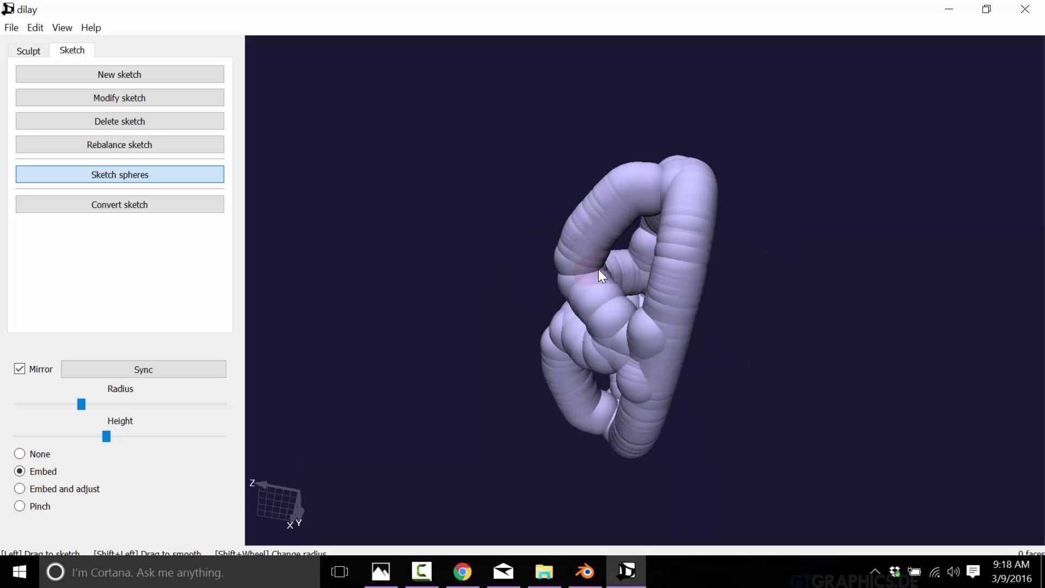
mouse_move(602, 275)
middle_down()
mouse_move(573, 227)
mouse_move(687, 135)
mouse_move(809, 122)
middle_up()
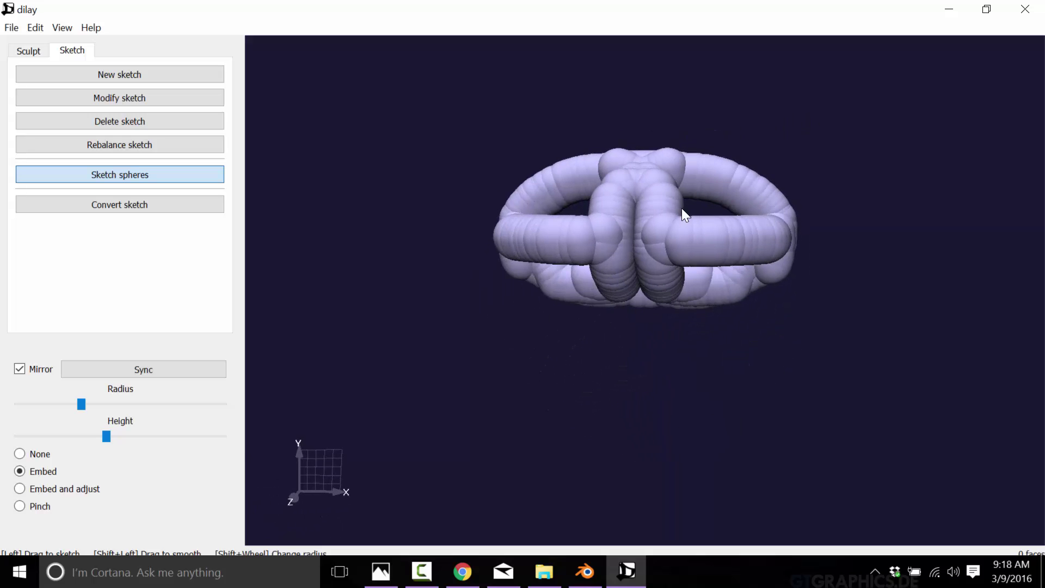
mouse_move(684, 215)
mouse_down()
mouse_move(839, 108)
mouse_move(780, 79)
mouse_move(642, 72)
mouse_up()
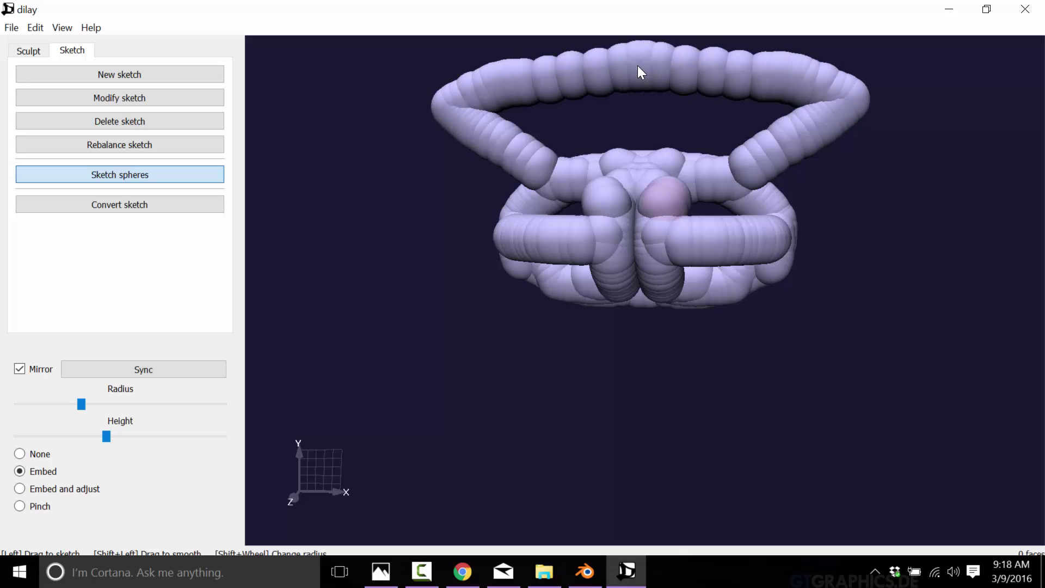
mouse_move(667, 207)
middle_down()
mouse_move(691, 299)
mouse_move(667, 181)
mouse_move(772, 247)
mouse_move(837, 250)
mouse_move(867, 224)
mouse_move(692, 302)
middle_up()
mouse_move(598, 302)
mouse_down()
mouse_move(628, 447)
mouse_move(643, 458)
mouse_move(525, 507)
mouse_move(438, 527)
mouse_move(512, 426)
mouse_move(602, 374)
mouse_move(510, 342)
mouse_move(523, 284)
mouse_up()
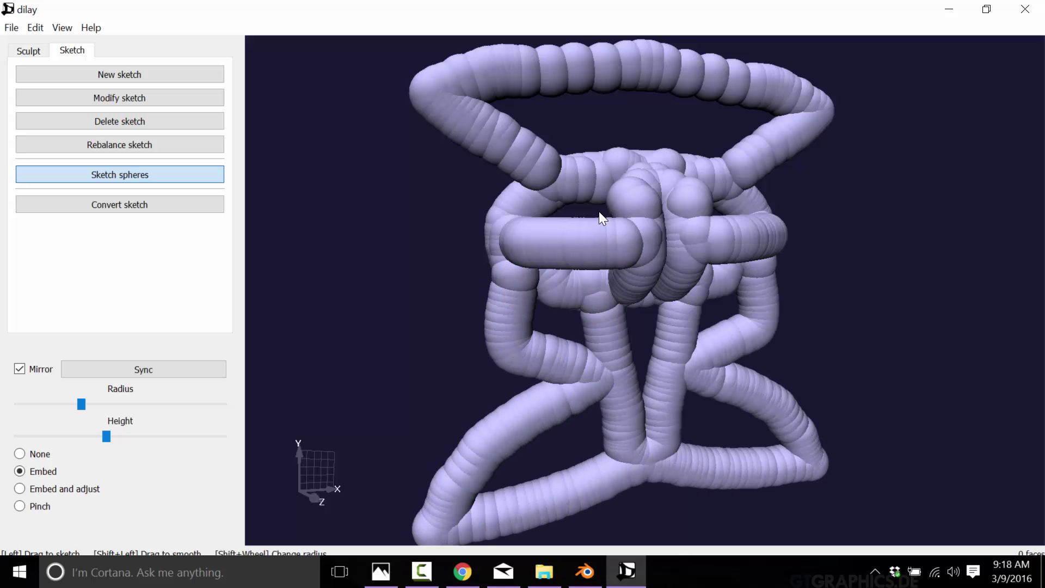
- Convert the sphere-tube cage sketch into a 9076-face mesh and orbit to a front view
click(85, 205)
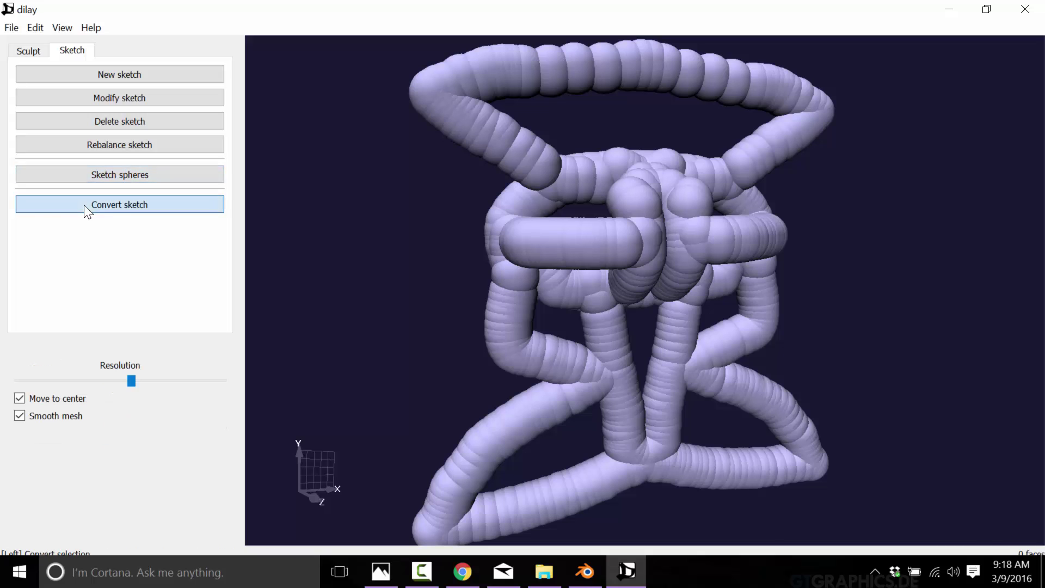
click(530, 170)
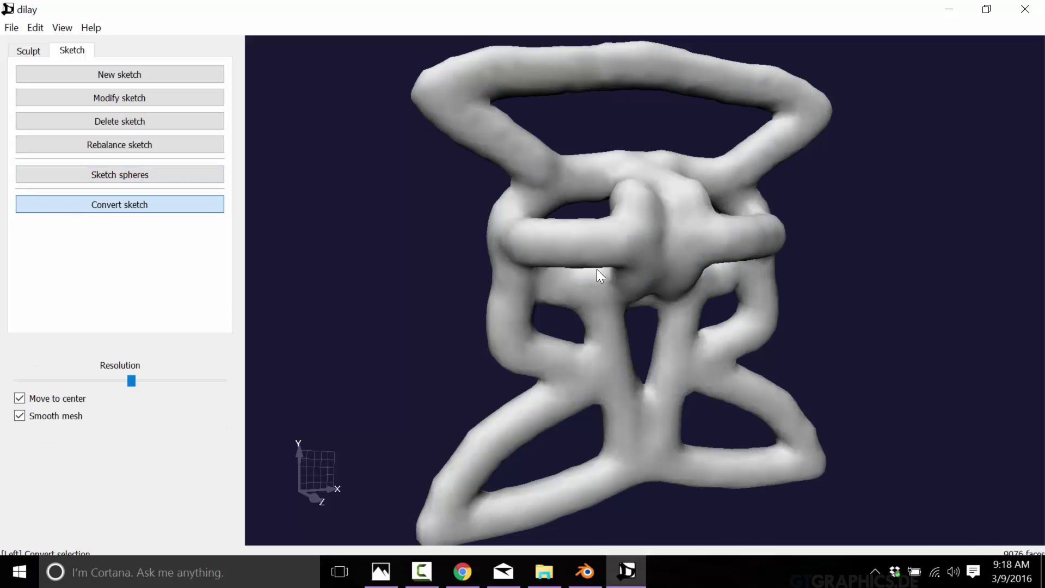
mouse_move(597, 270)
middle_down()
mouse_move(430, 353)
mouse_move(394, 214)
mouse_move(599, 284)
mouse_move(748, 306)
mouse_move(626, 321)
middle_up()
click(32, 50)
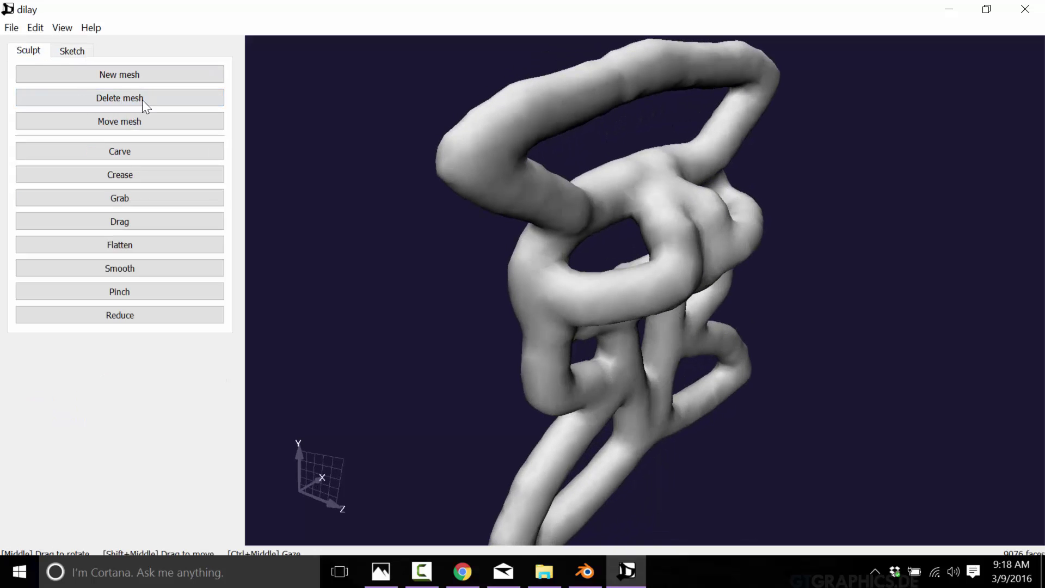
middle_drag(712, 282, 625, 338)
- Smooth the central loop around its hole and grab its middle area down-left twice
click(143, 269)
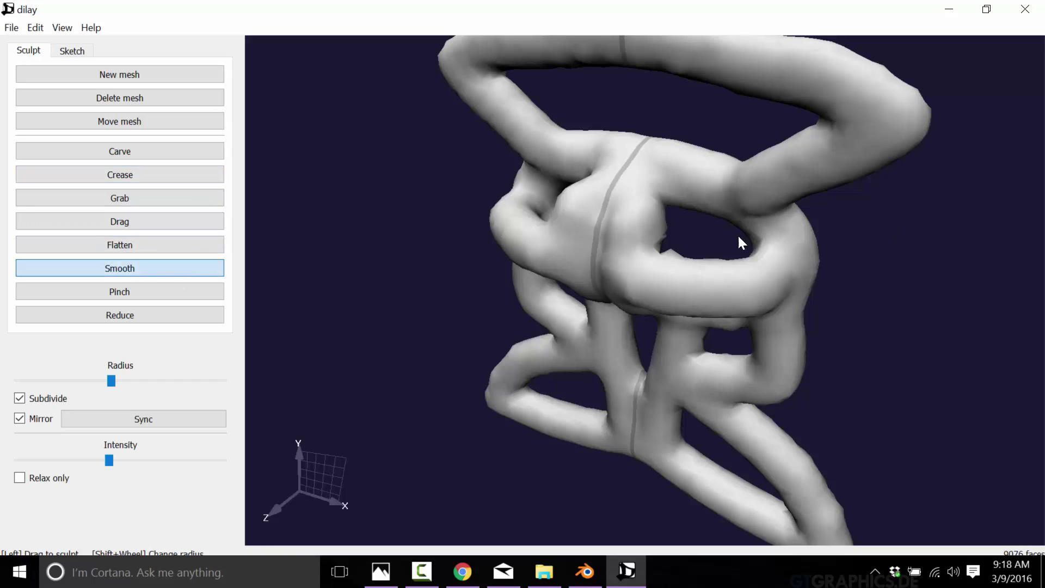
mouse_move(636, 220)
mouse_down()
mouse_move(782, 357)
mouse_move(688, 297)
mouse_move(815, 485)
mouse_move(805, 465)
mouse_move(814, 528)
mouse_move(740, 493)
mouse_up()
click(117, 202)
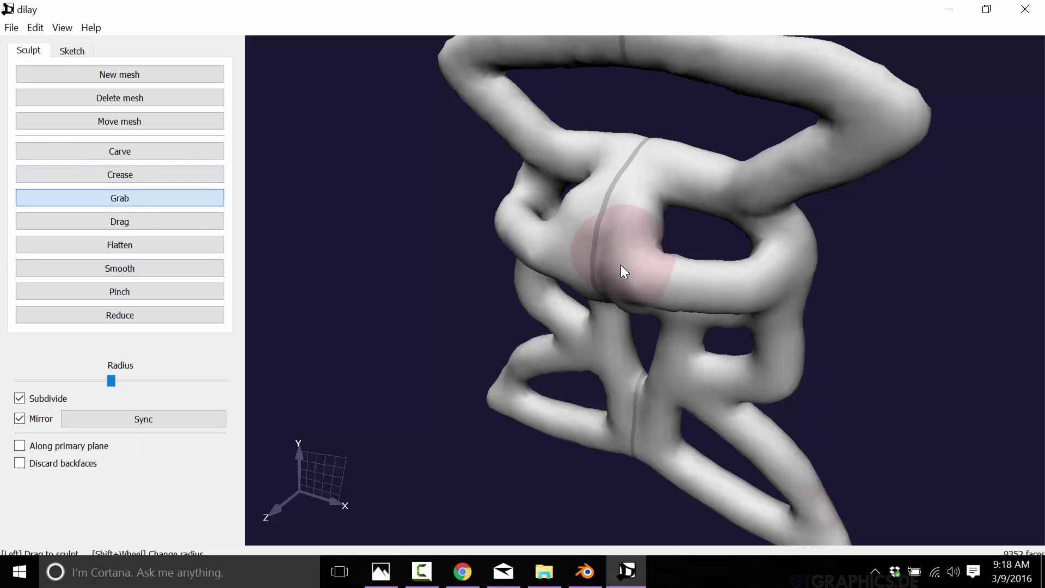
drag(620, 264, 581, 333)
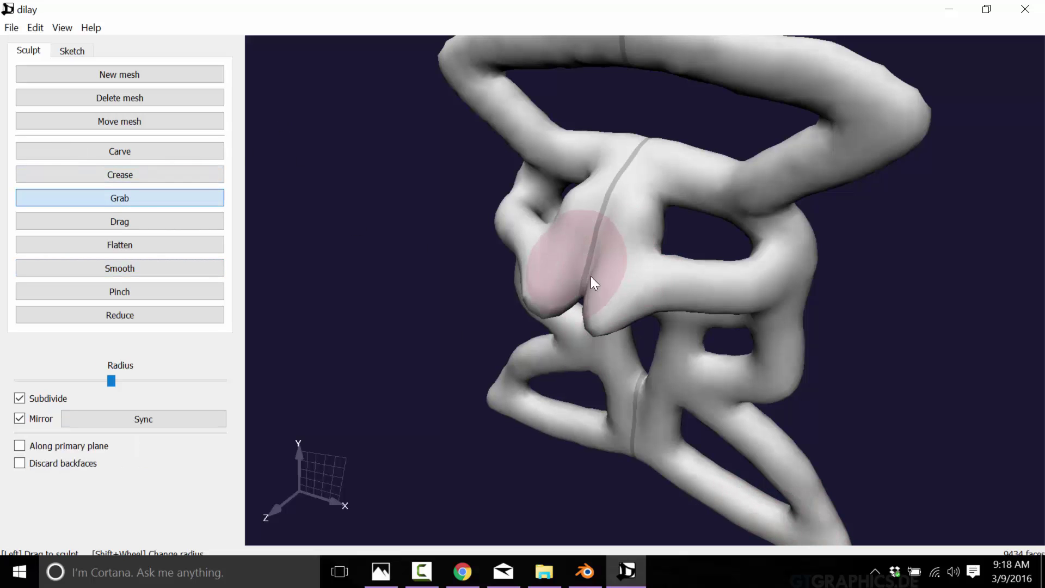
drag(591, 278, 566, 325)
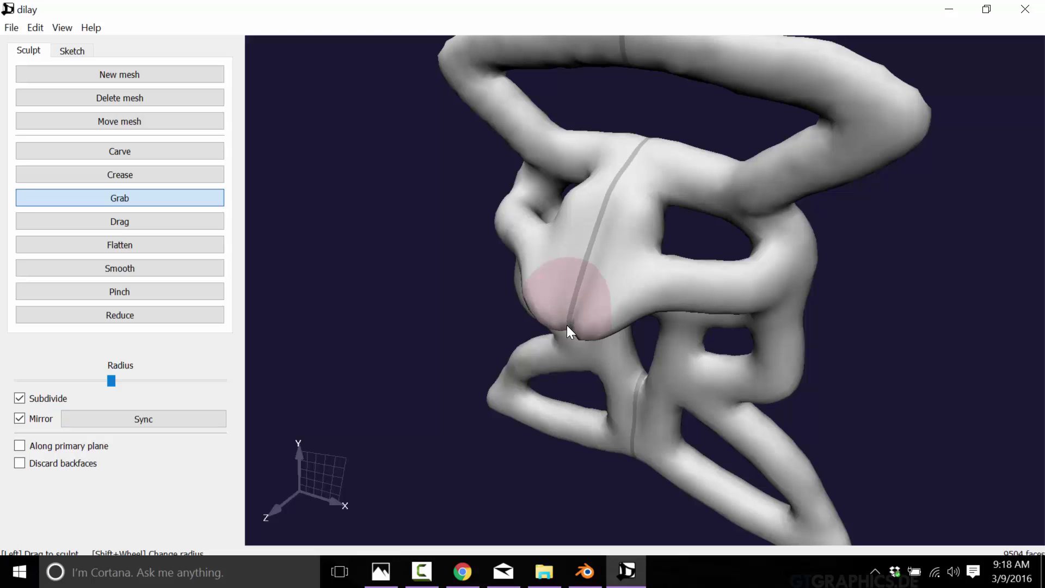
- Flatten the lower central bulge and drag the central part of the mesh down-right
click(148, 244)
mouse_move(583, 327)
mouse_down()
mouse_move(596, 341)
mouse_move(592, 307)
mouse_move(606, 314)
mouse_up()
middle_drag(729, 318, 486, 254)
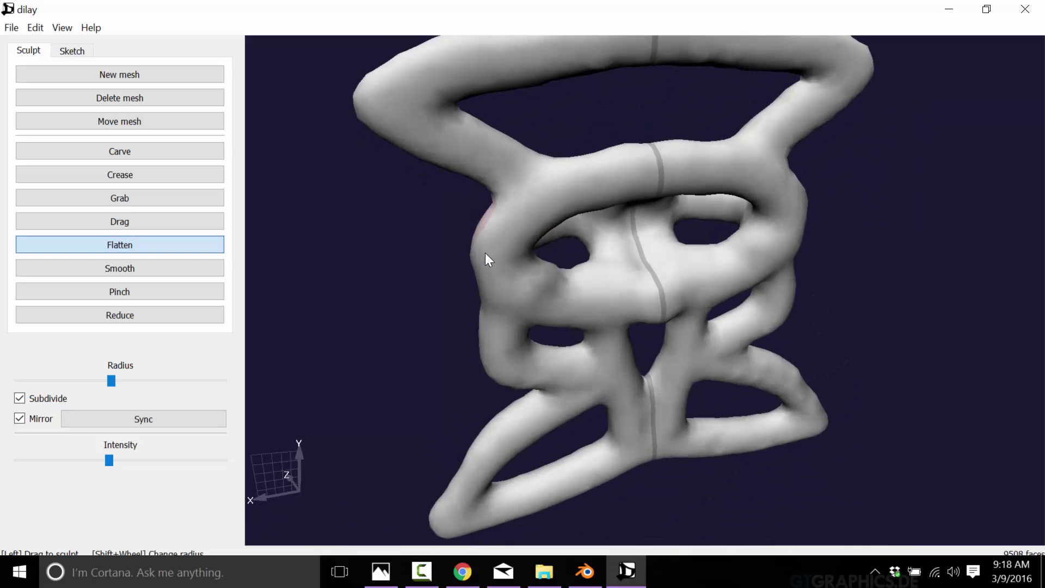
click(194, 215)
mouse_move(641, 300)
mouse_down()
mouse_move(661, 303)
mouse_move(703, 354)
mouse_up()
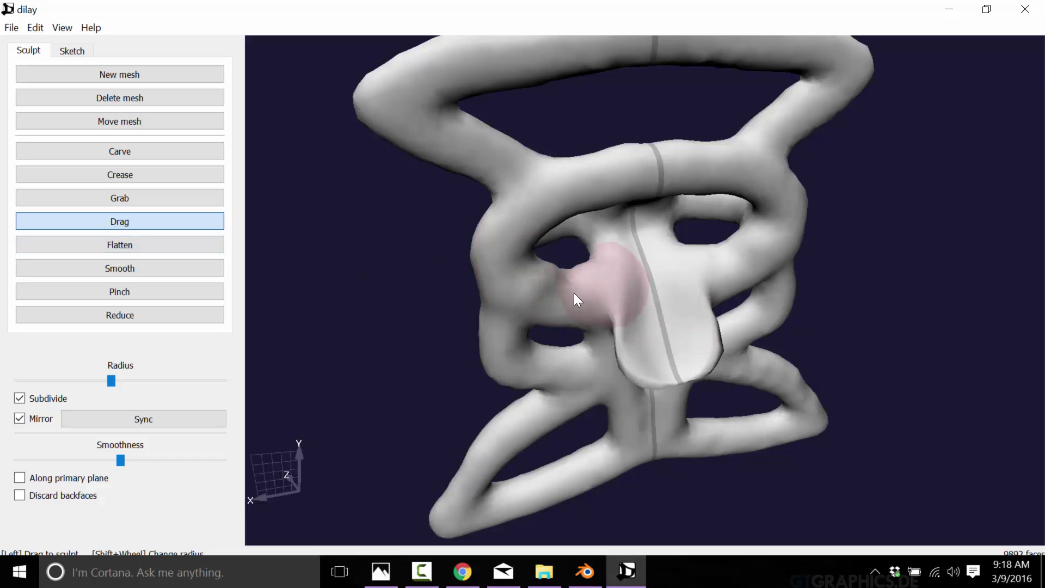
mouse_move(550, 320)
middle_down()
mouse_move(762, 326)
mouse_move(862, 294)
middle_up()
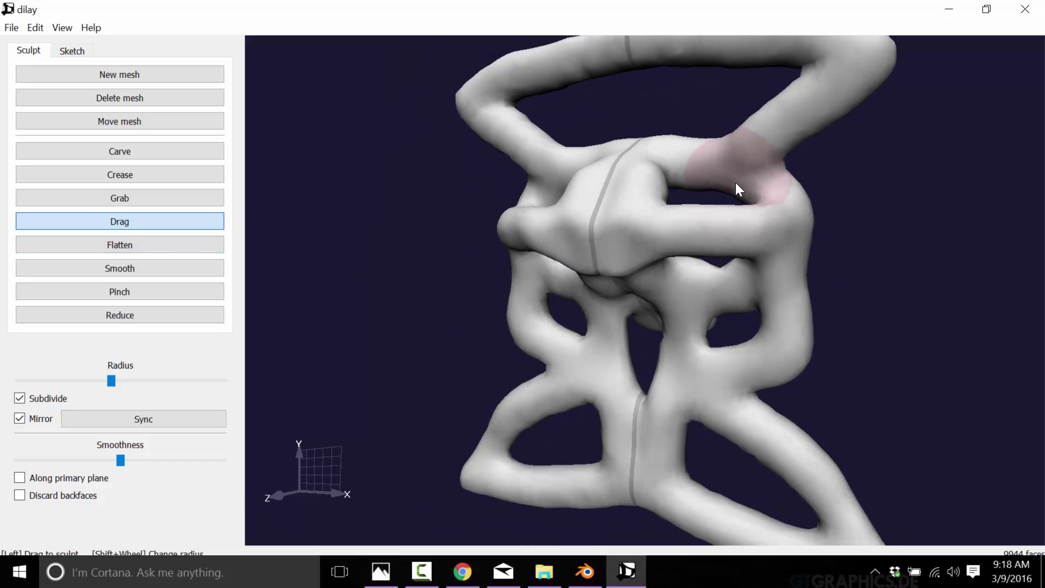